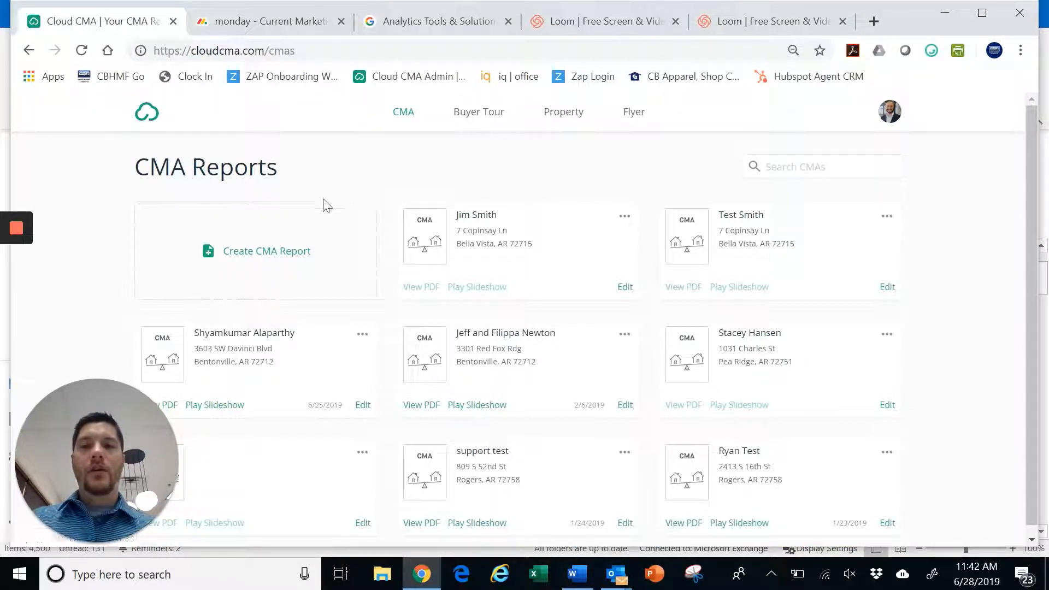
Start a new CMA report, enter the client's name and pick the suggested subject address
{"action": "left_click", "coordinate": [263, 256]}
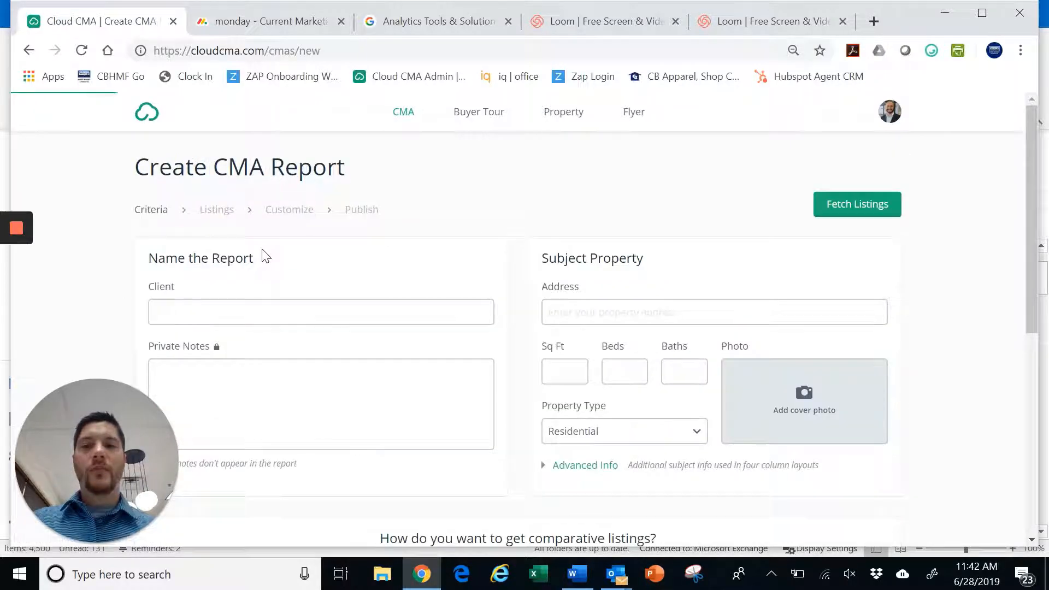
{"action": "scroll", "coordinate": [265, 255], "scroll_direction": "down", "scroll_amount": 1}
{"action": "scroll", "coordinate": [266, 255], "scroll_direction": "up", "scroll_amount": 1}
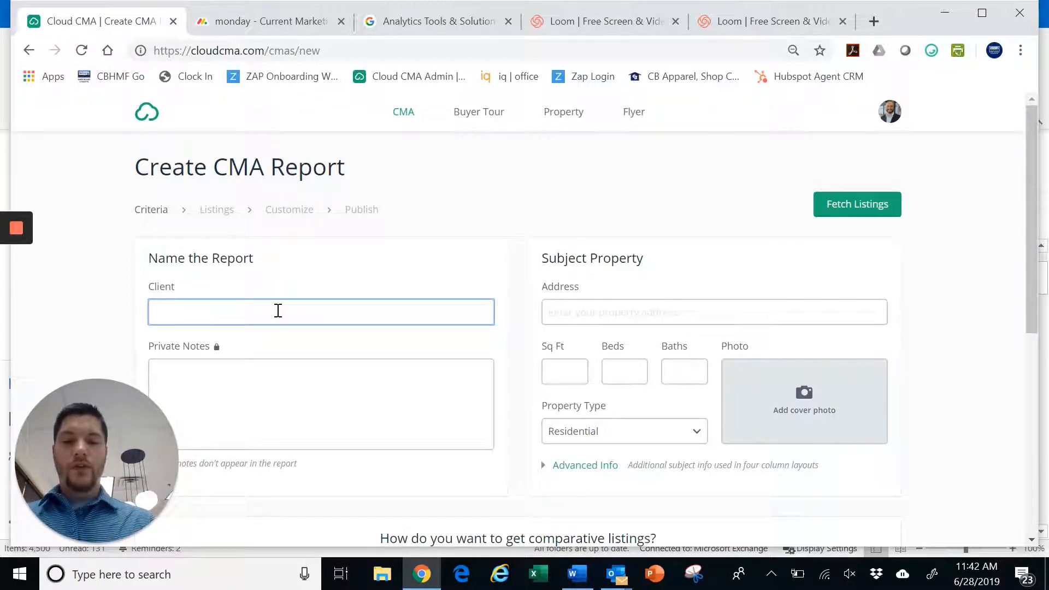
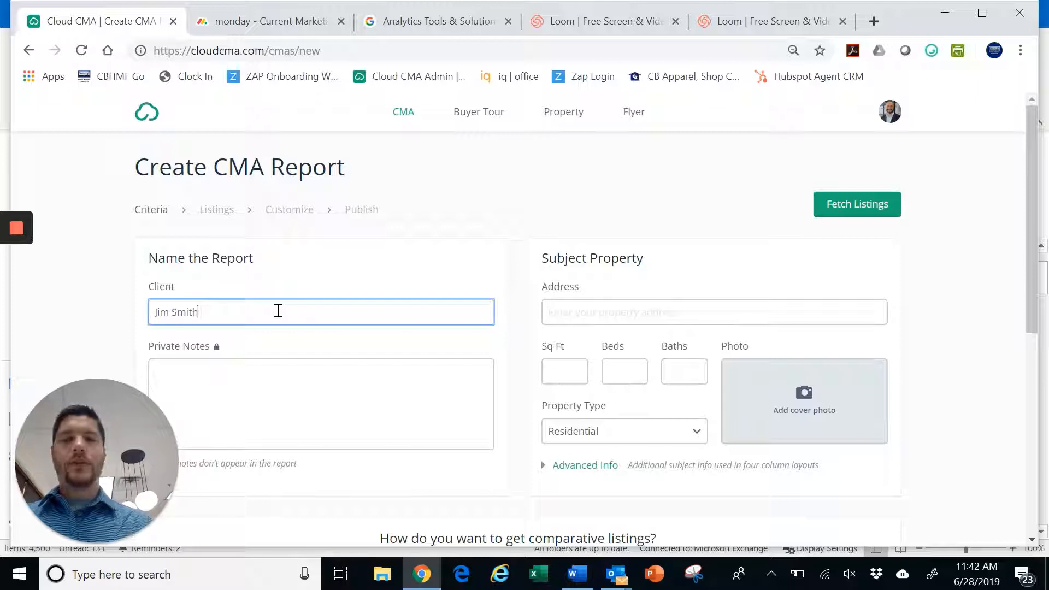
{"action": "scroll", "coordinate": [323, 311], "scroll_direction": "down", "scroll_amount": 1}
{"action": "left_click", "coordinate": [169, 280]}
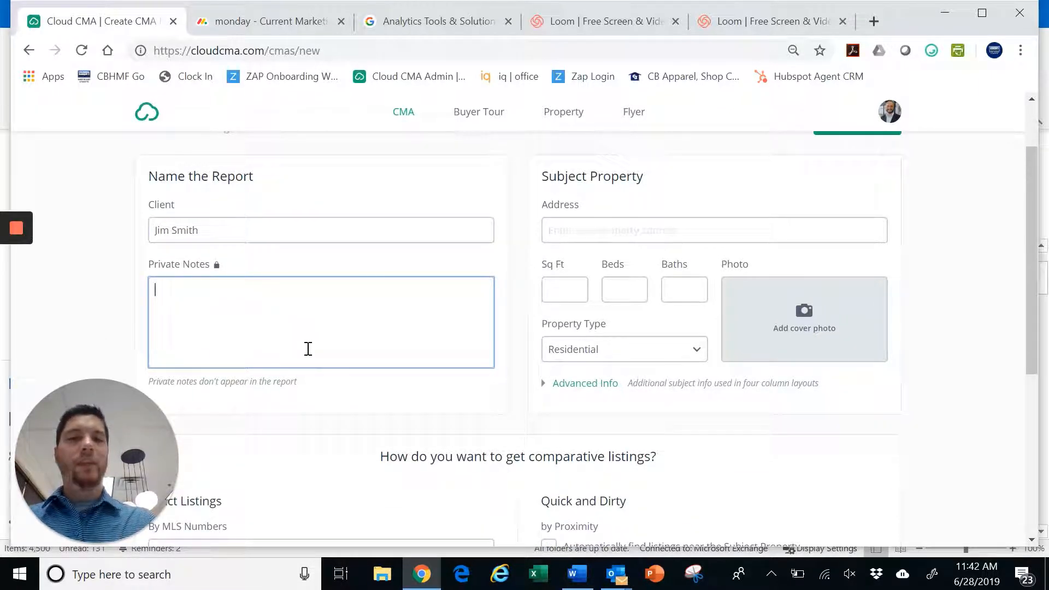
{"action": "left_click", "coordinate": [590, 231]}
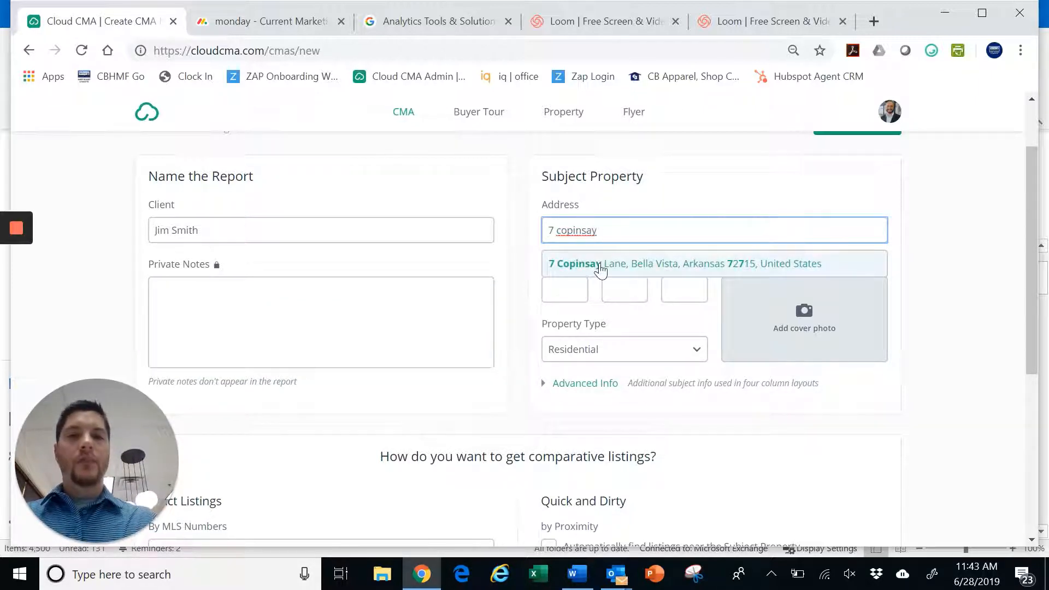
{"action": "left_click", "coordinate": [602, 266]}
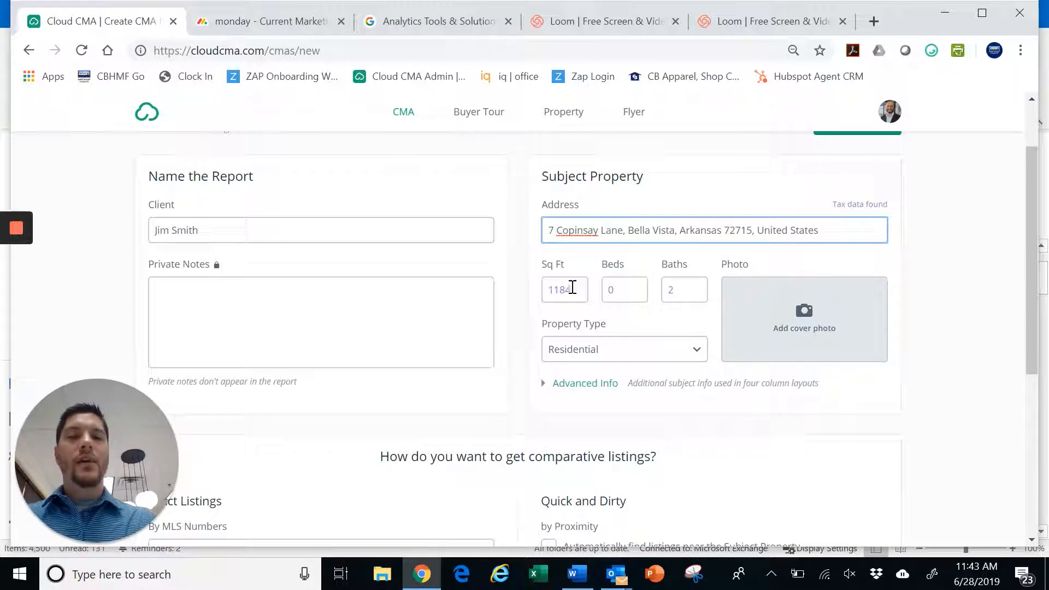
Set the subject to 1484 sq ft, 3 beds and 2 baths, keeping Residential type
{"action": "left_click_drag", "start_coordinate": [577, 289], "coordinate": [543, 288]}
{"action": "key", "text": "BackSpace"}
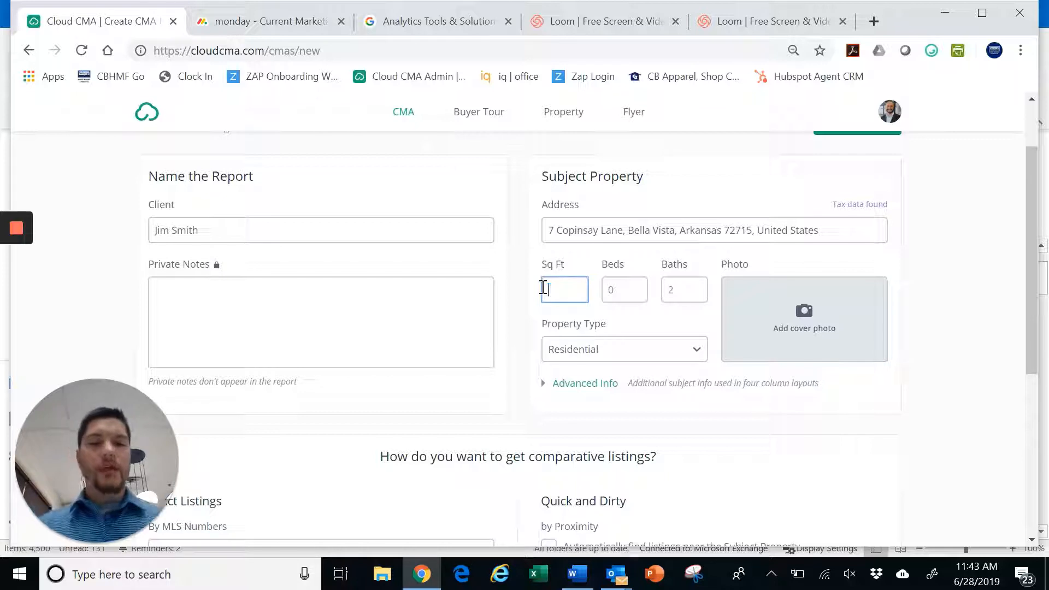
{"action": "left_click", "coordinate": [641, 295]}
{"action": "left_click", "coordinate": [678, 294]}
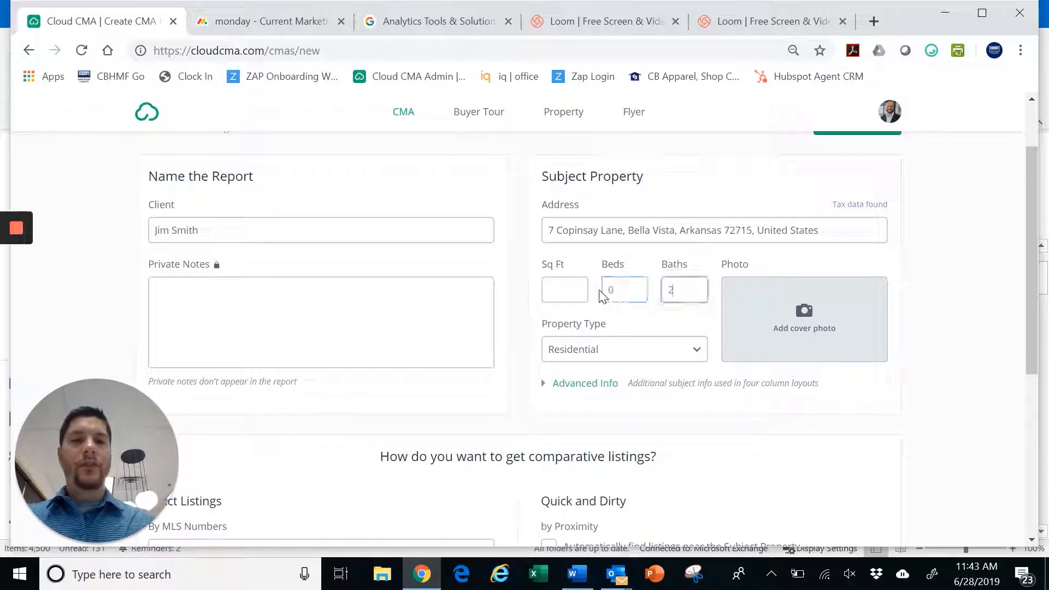
{"action": "left_click", "coordinate": [623, 294]}
{"action": "double_click", "coordinate": [623, 294]}
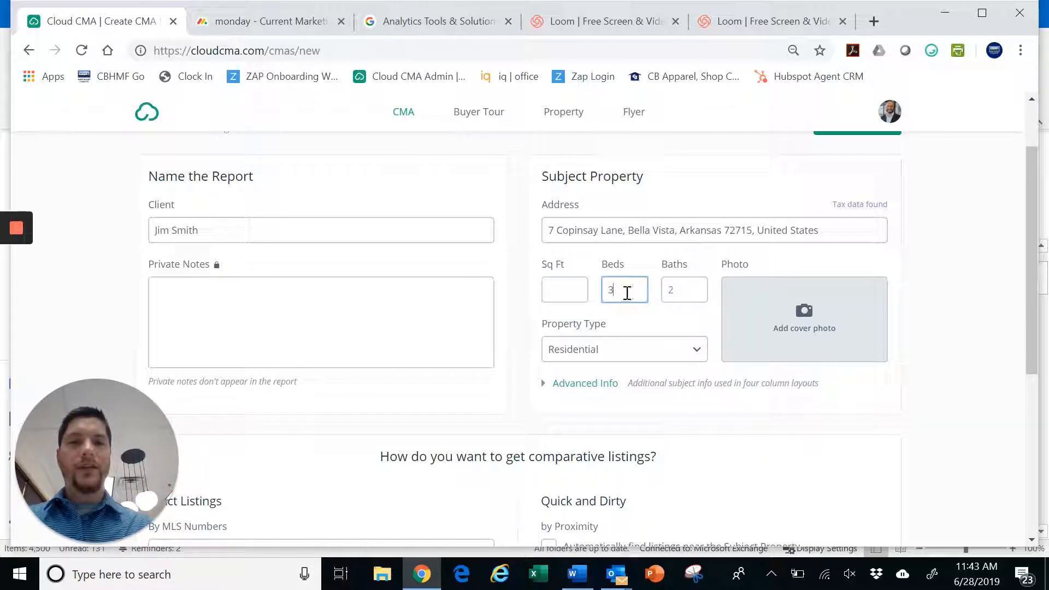
{"action": "left_click", "coordinate": [565, 290]}
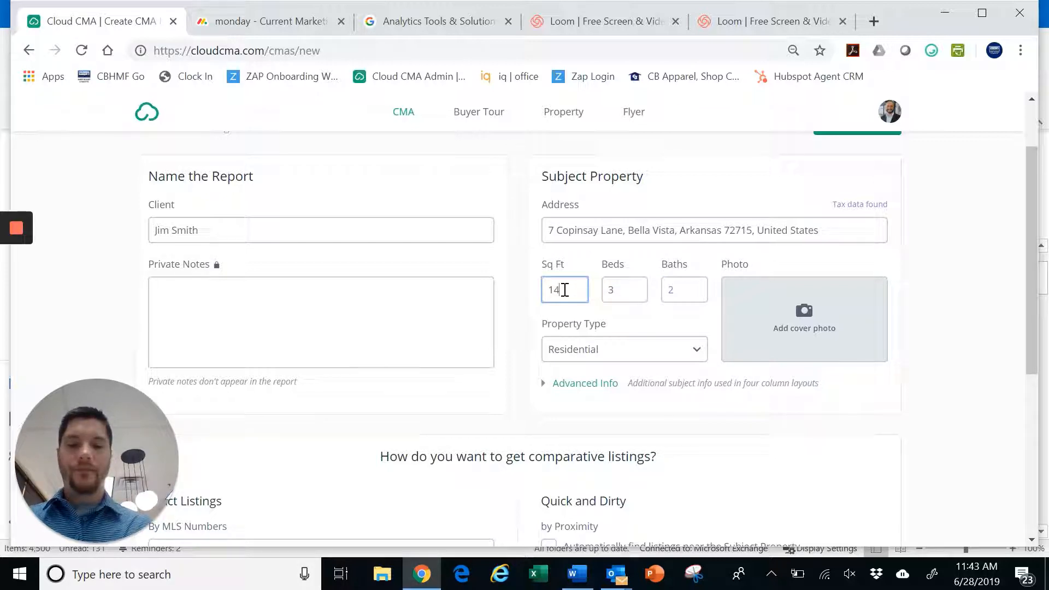
{"action": "left_click", "coordinate": [497, 380]}
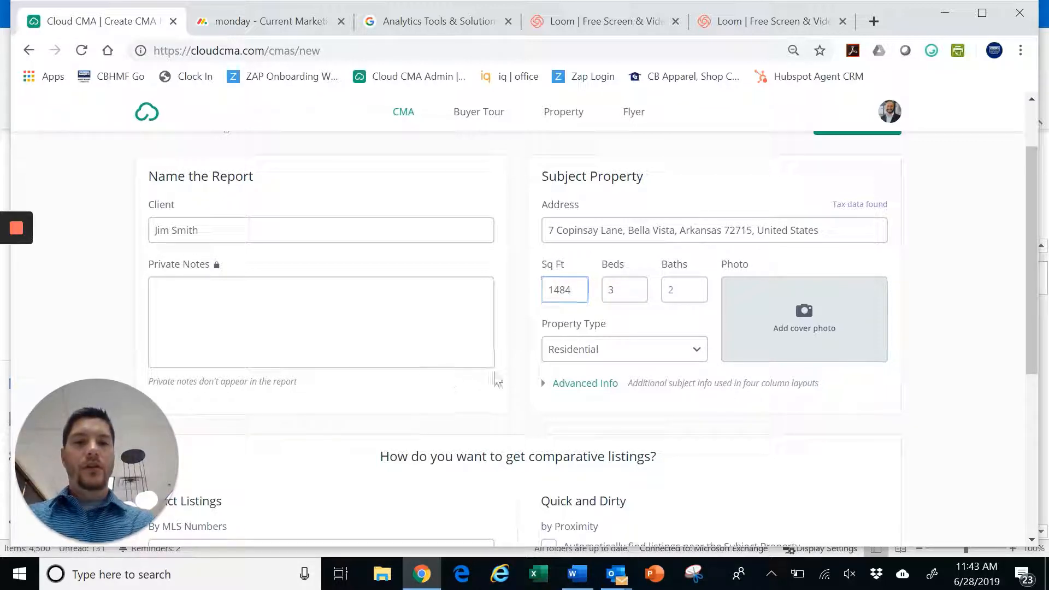
{"action": "left_click", "coordinate": [699, 355]}
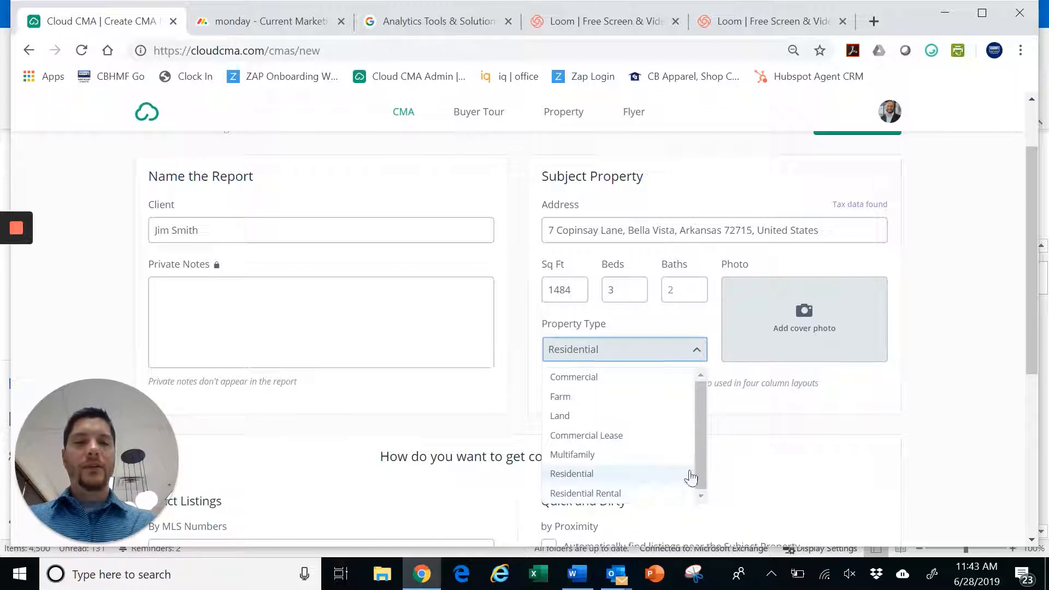
{"action": "left_click", "coordinate": [767, 422]}
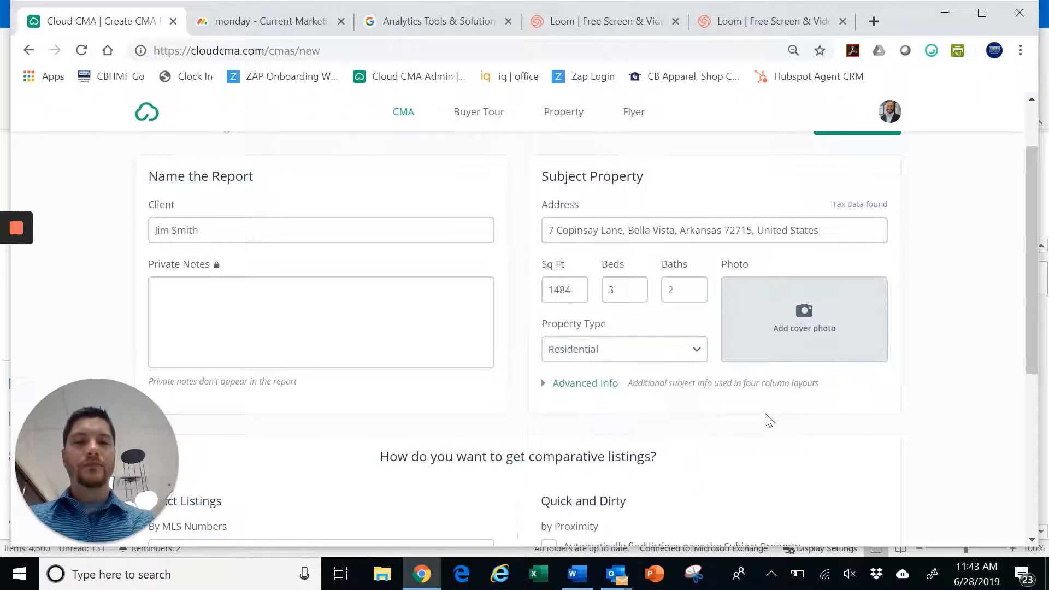
{"action": "left_click", "coordinate": [802, 310]}
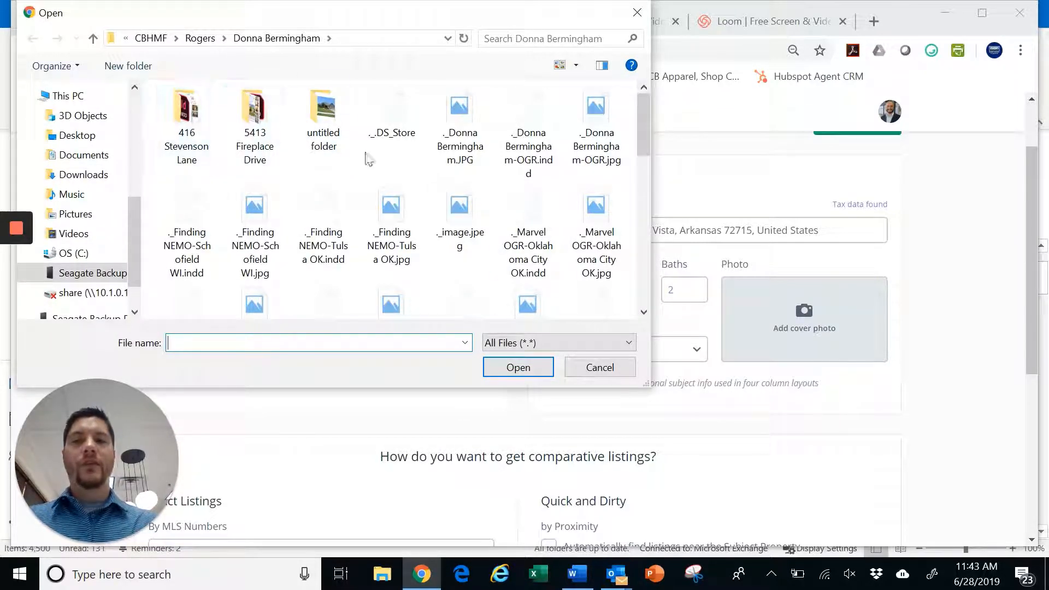
{"action": "left_click", "coordinate": [601, 369]}
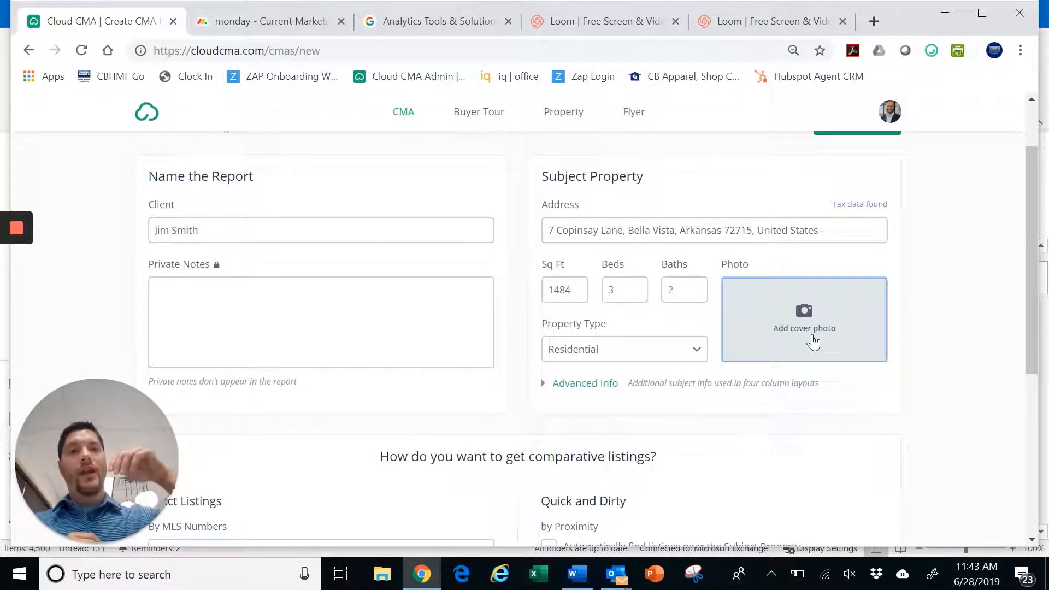
Clear the MLS Numbers box and tick 'Automatically find listings near the Subject Property'
{"action": "scroll", "coordinate": [813, 343], "scroll_direction": "down", "scroll_amount": 1}
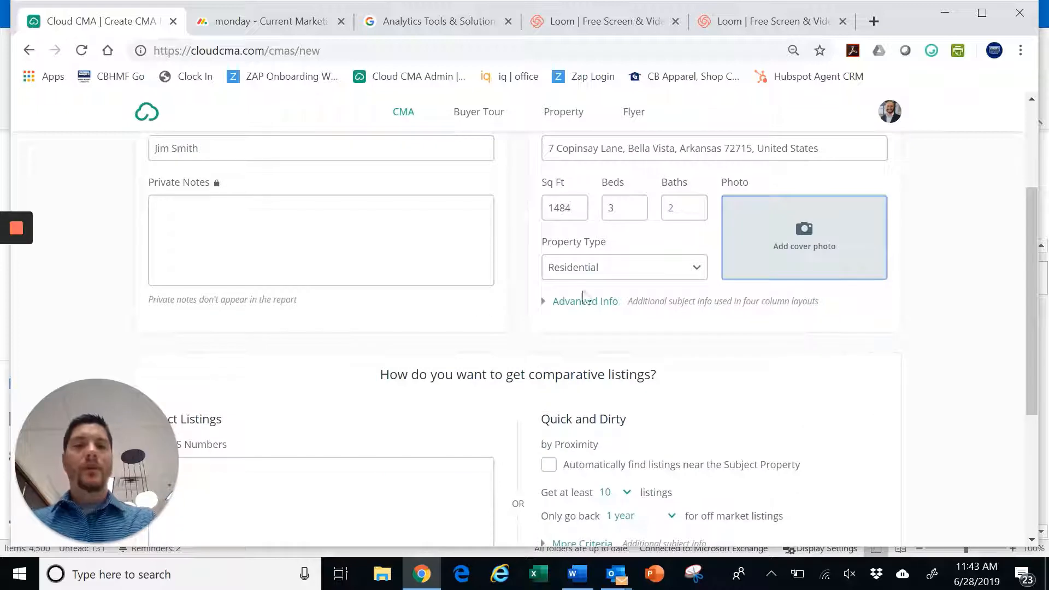
{"action": "left_click", "coordinate": [551, 306]}
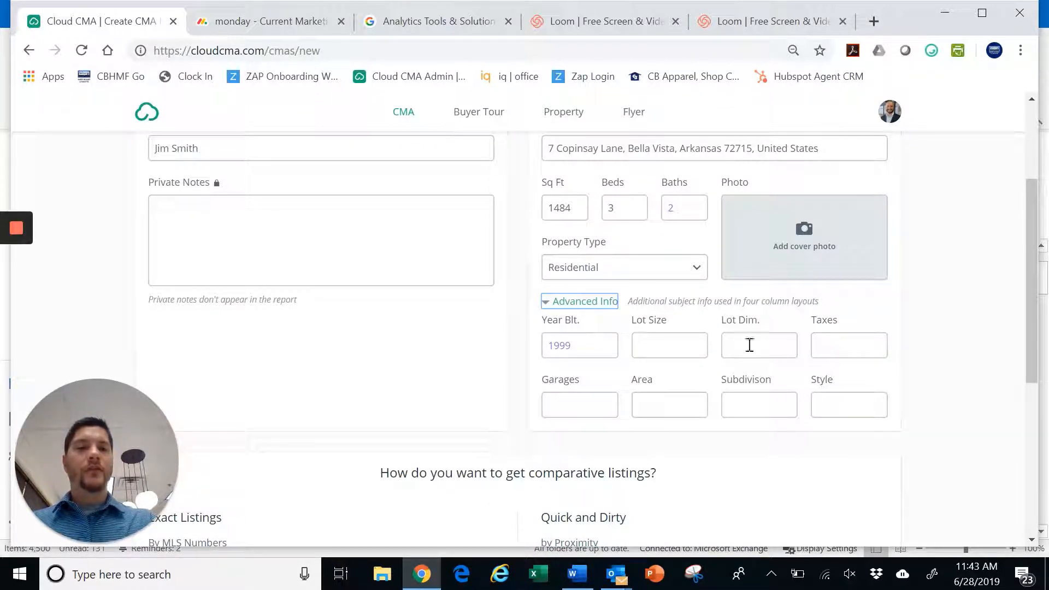
{"action": "left_click", "coordinate": [547, 307]}
{"action": "scroll", "coordinate": [757, 340], "scroll_direction": "down", "scroll_amount": 3}
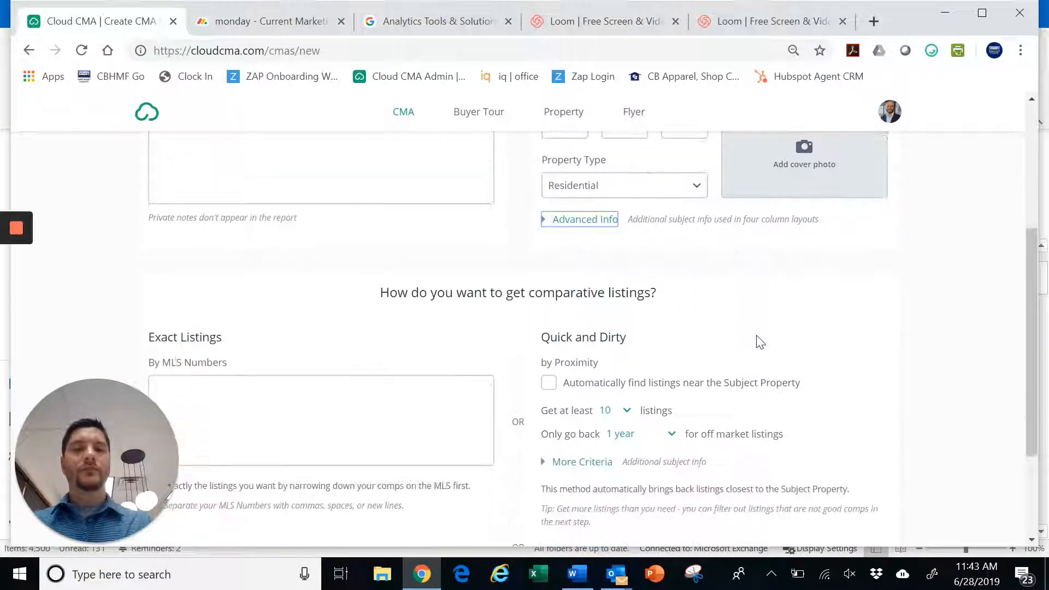
{"action": "scroll", "coordinate": [756, 340], "scroll_direction": "down", "scroll_amount": 2}
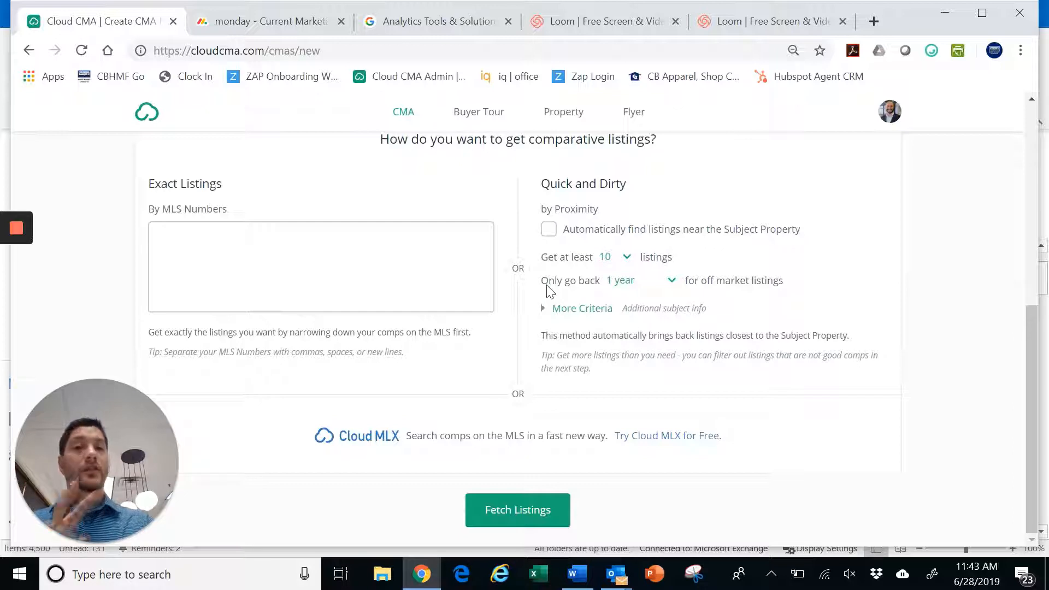
{"action": "left_click", "coordinate": [406, 254]}
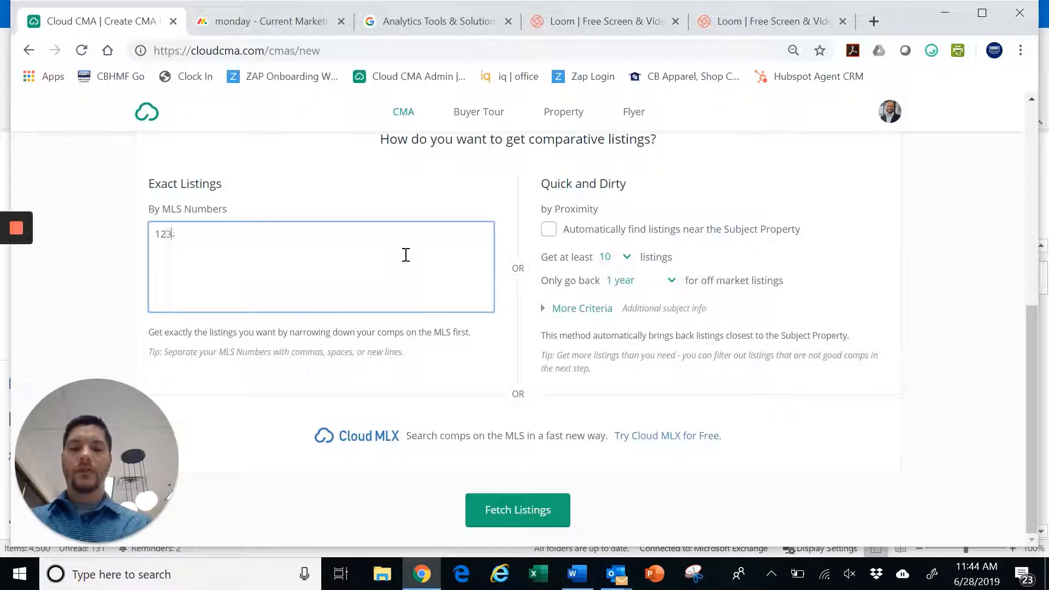
{"action": "type", "text": "45678"}
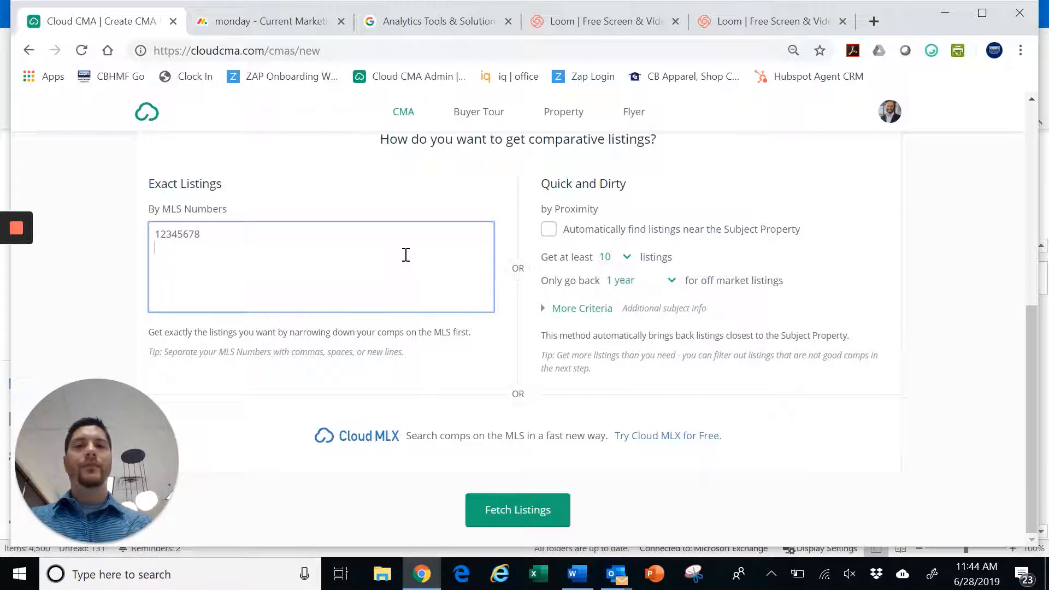
{"action": "key", "text": "ctrl+a"}
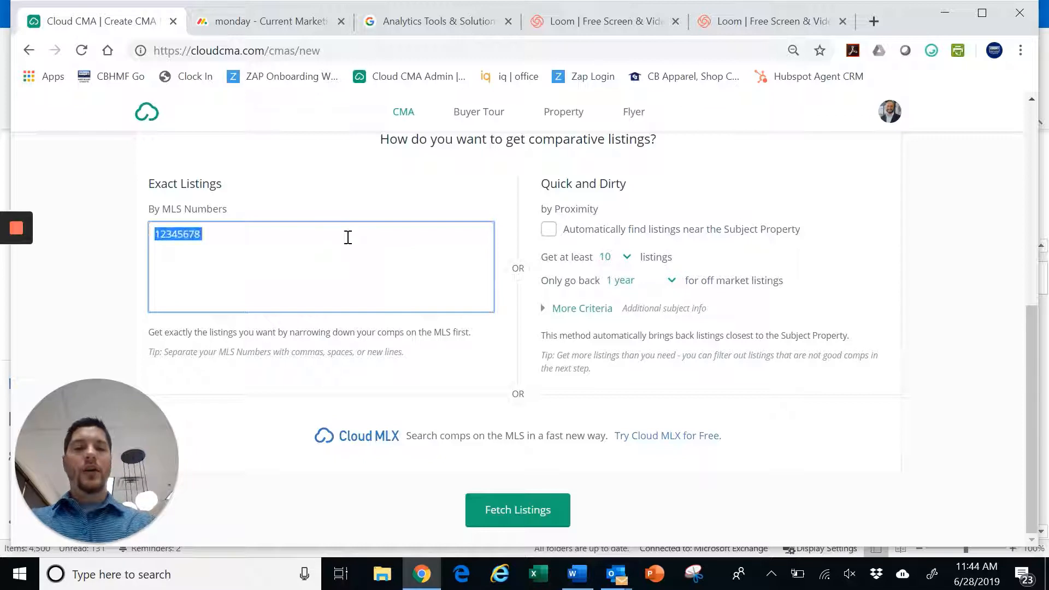
{"action": "key", "text": "BackSpace"}
{"action": "scroll", "coordinate": [349, 241], "scroll_direction": "up", "scroll_amount": 2}
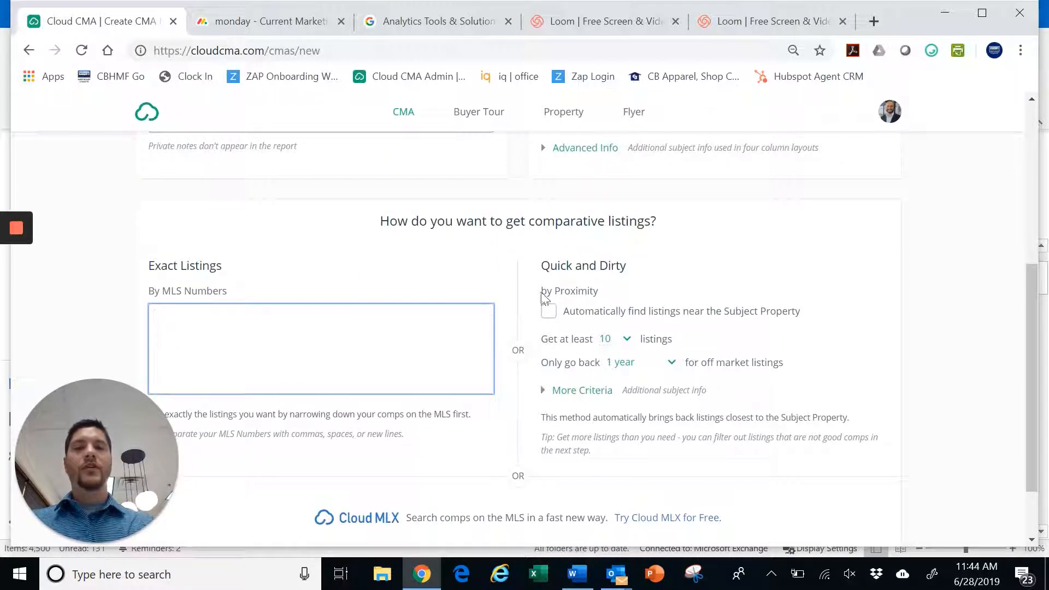
{"action": "left_click", "coordinate": [548, 318]}
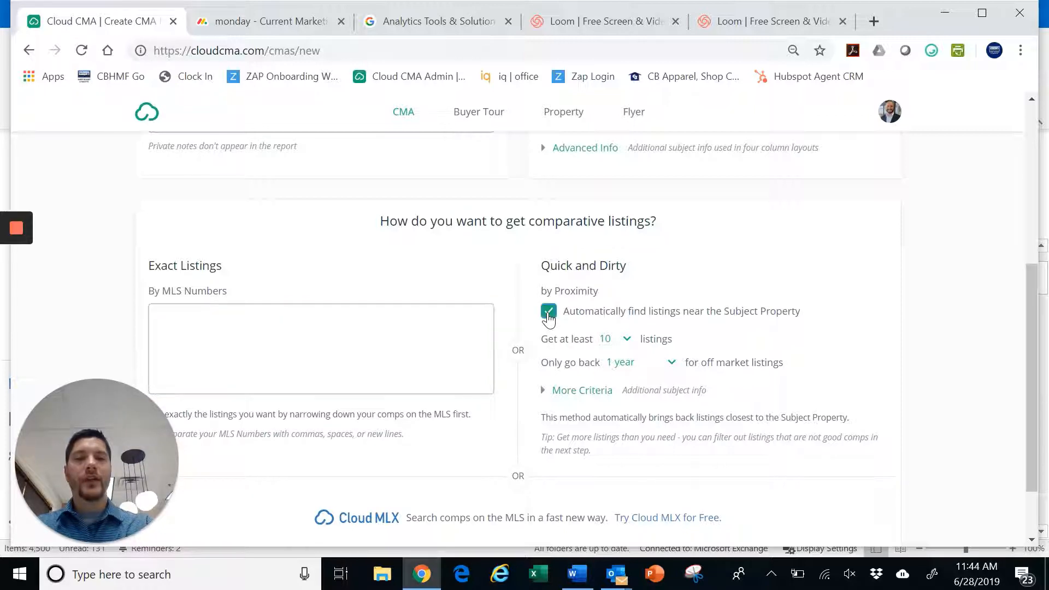
{"action": "left_click", "coordinate": [628, 342]}
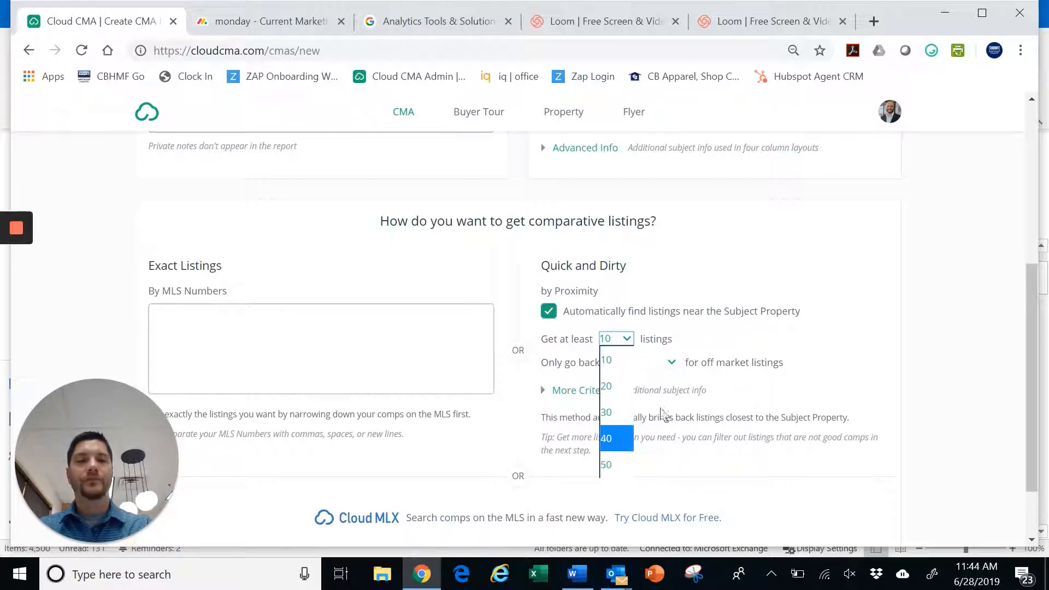
{"action": "left_click", "coordinate": [697, 336]}
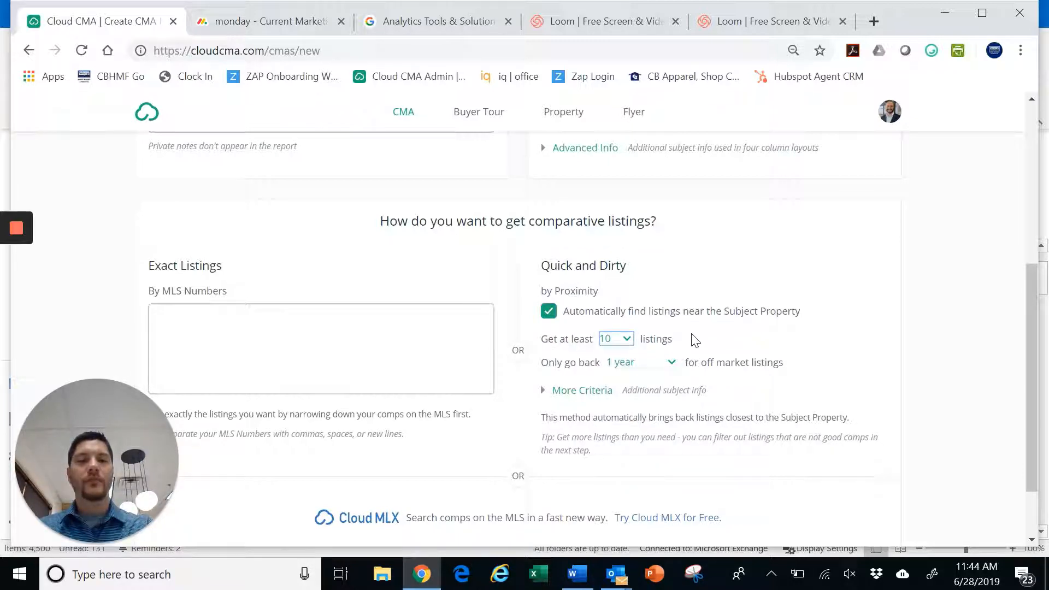
{"action": "left_click", "coordinate": [673, 364]}
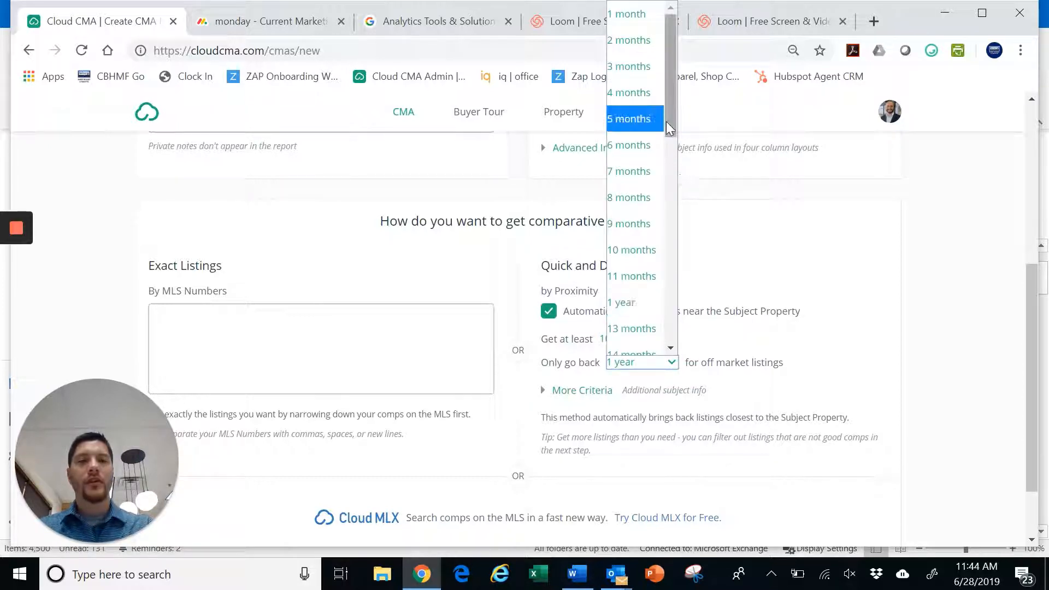
{"action": "left_click_drag", "start_coordinate": [674, 42], "coordinate": [682, 268]}
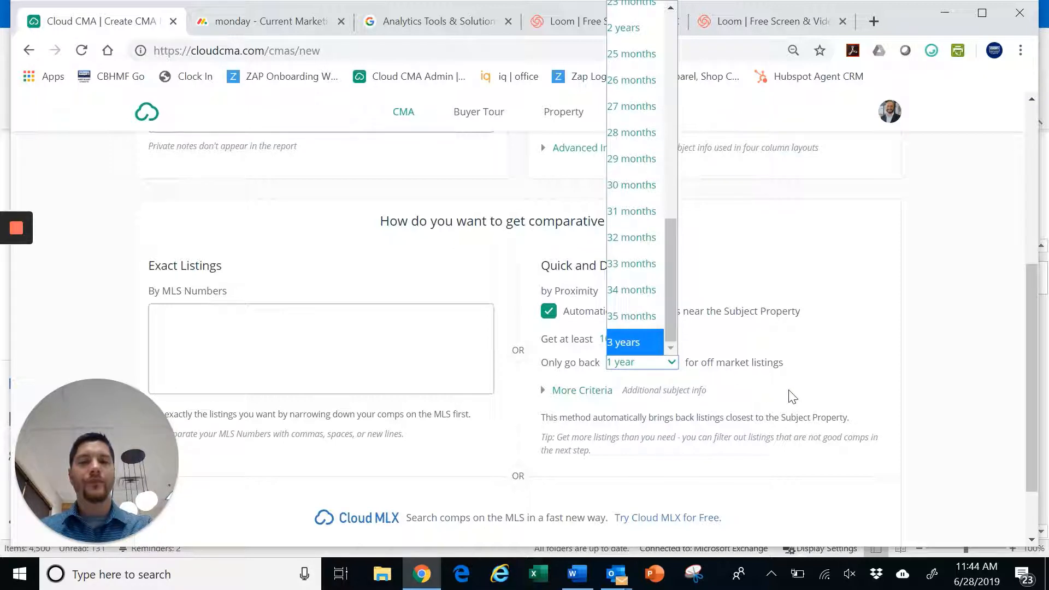
{"action": "left_click", "coordinate": [771, 395]}
{"action": "left_click", "coordinate": [548, 393]}
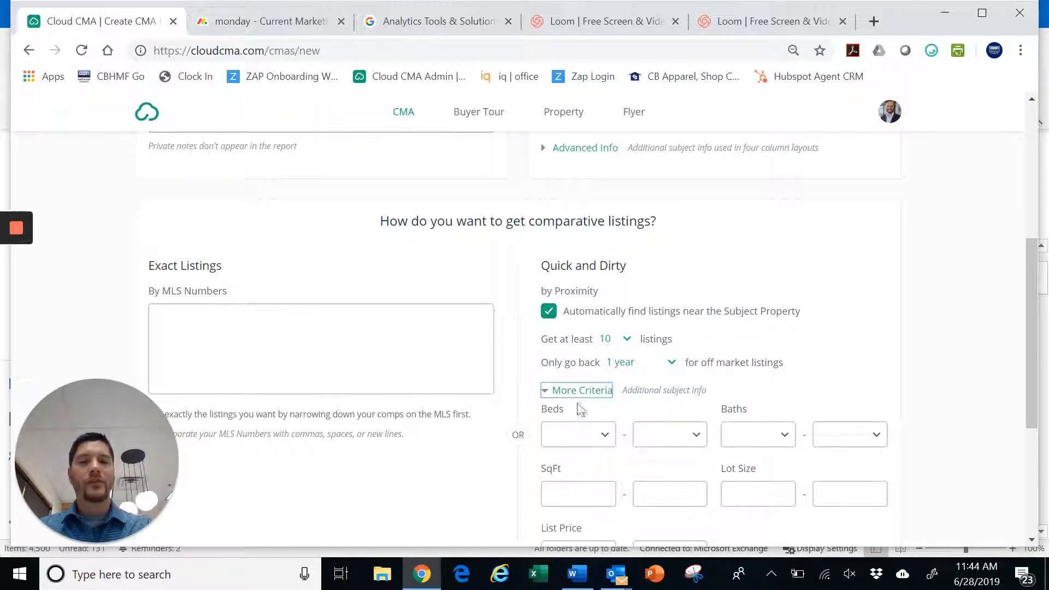
{"action": "left_click", "coordinate": [546, 394]}
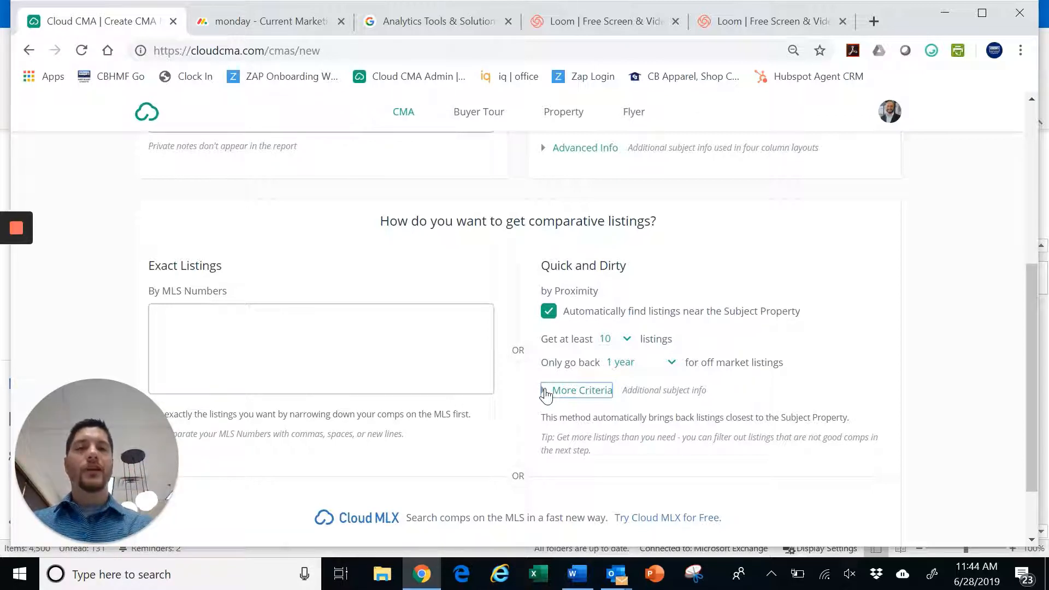
{"action": "scroll", "coordinate": [545, 394], "scroll_direction": "down", "scroll_amount": 2}
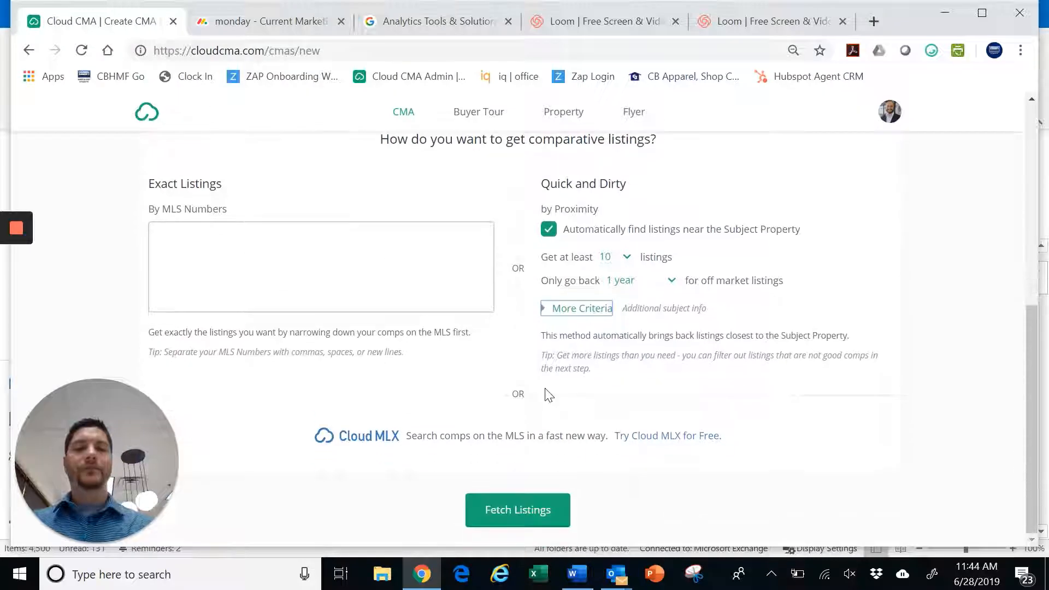
{"action": "left_click", "coordinate": [494, 511]}
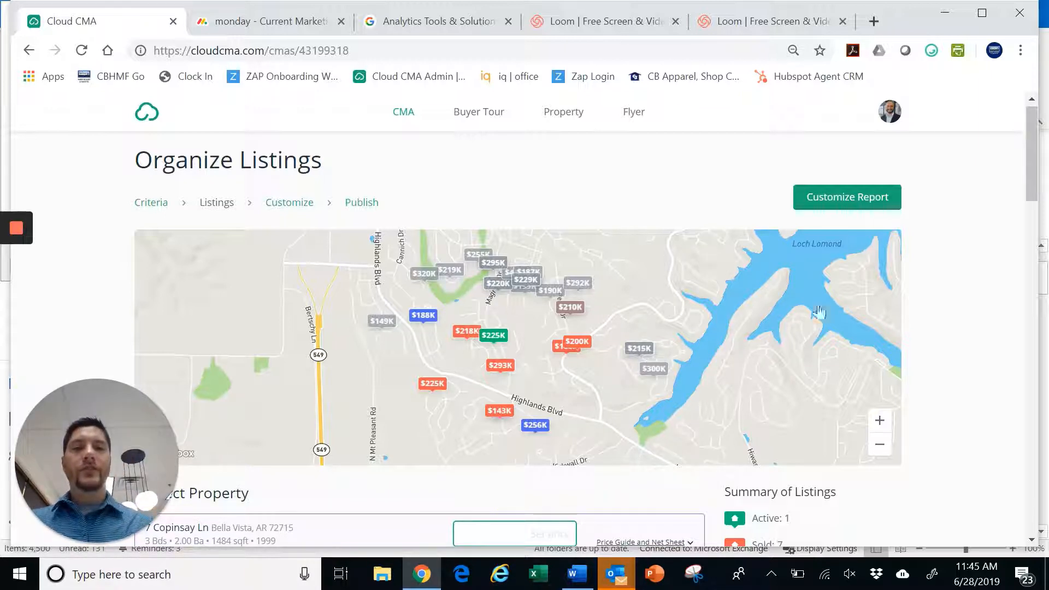
{"action": "scroll", "coordinate": [899, 303], "scroll_direction": "down", "scroll_amount": 2}
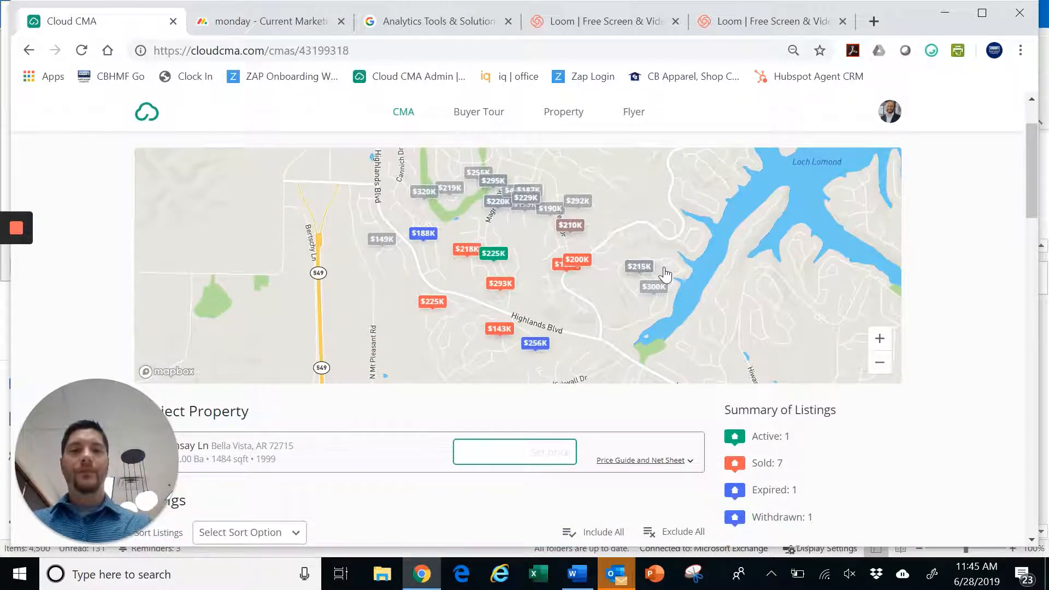
{"action": "scroll", "coordinate": [698, 295], "scroll_direction": "up", "scroll_amount": 2}
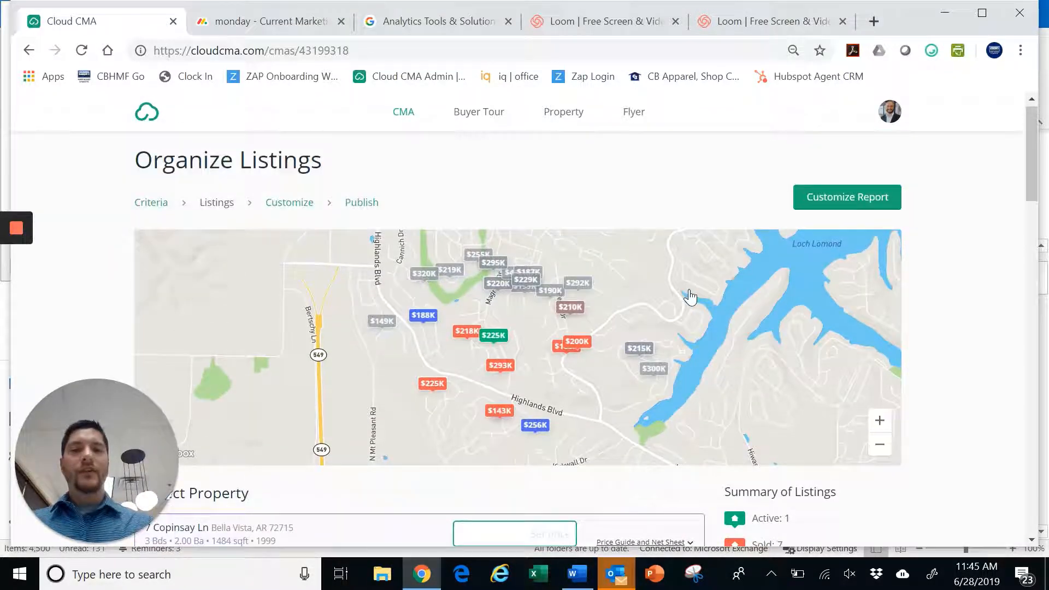
{"action": "left_click", "coordinate": [880, 423]}
{"action": "left_click", "coordinate": [880, 446]}
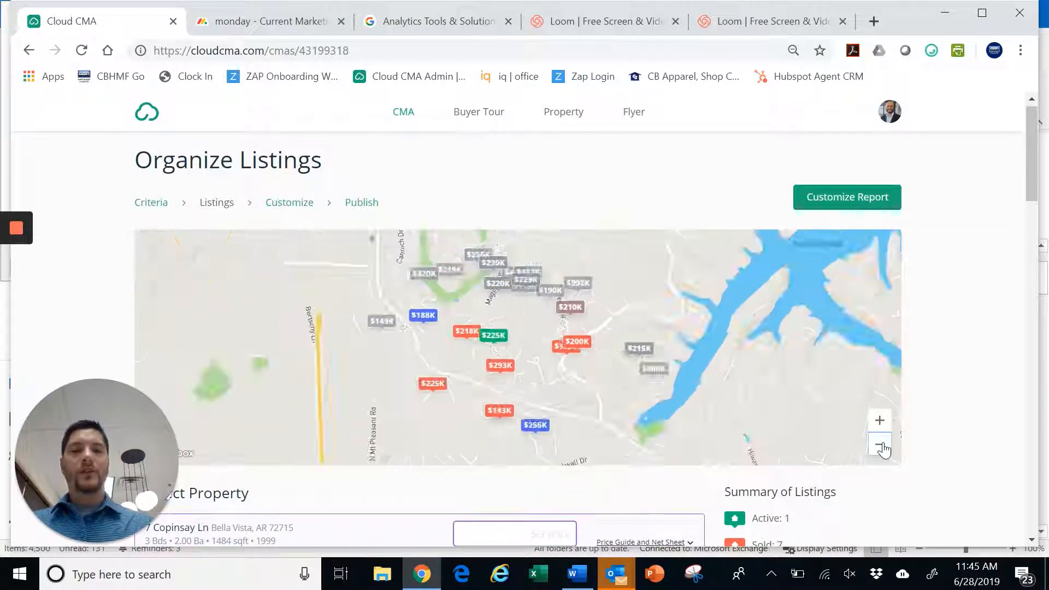
{"action": "left_click", "coordinate": [881, 445]}
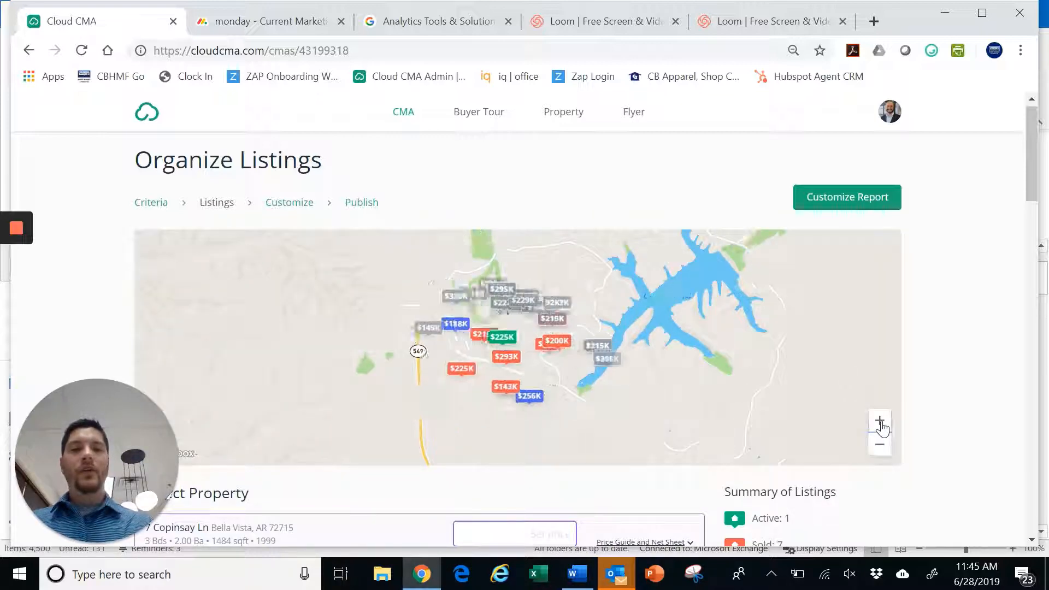
{"action": "left_click", "coordinate": [880, 424]}
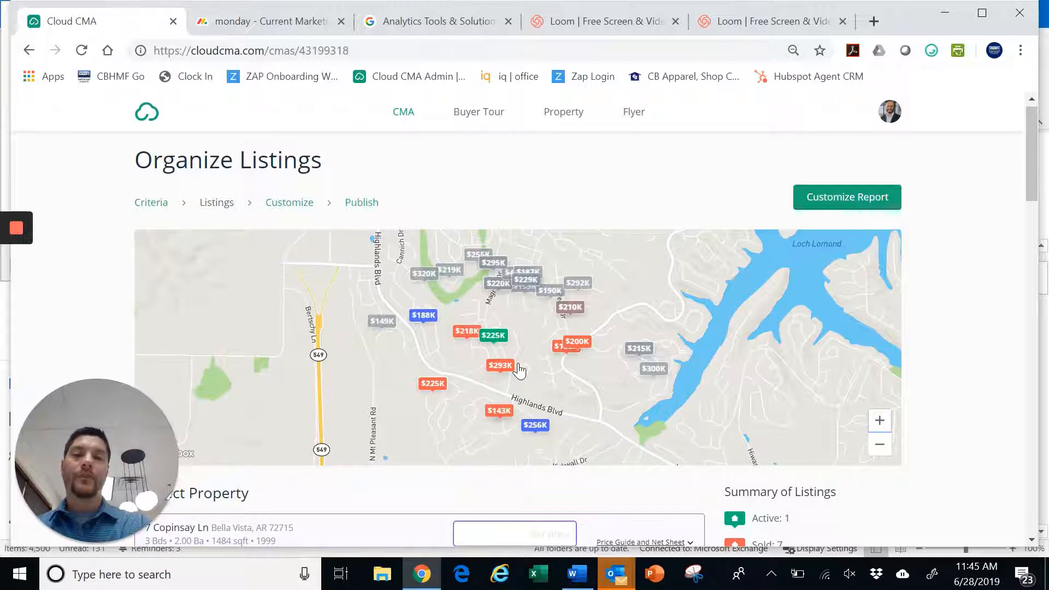
{"action": "left_click", "coordinate": [499, 368]}
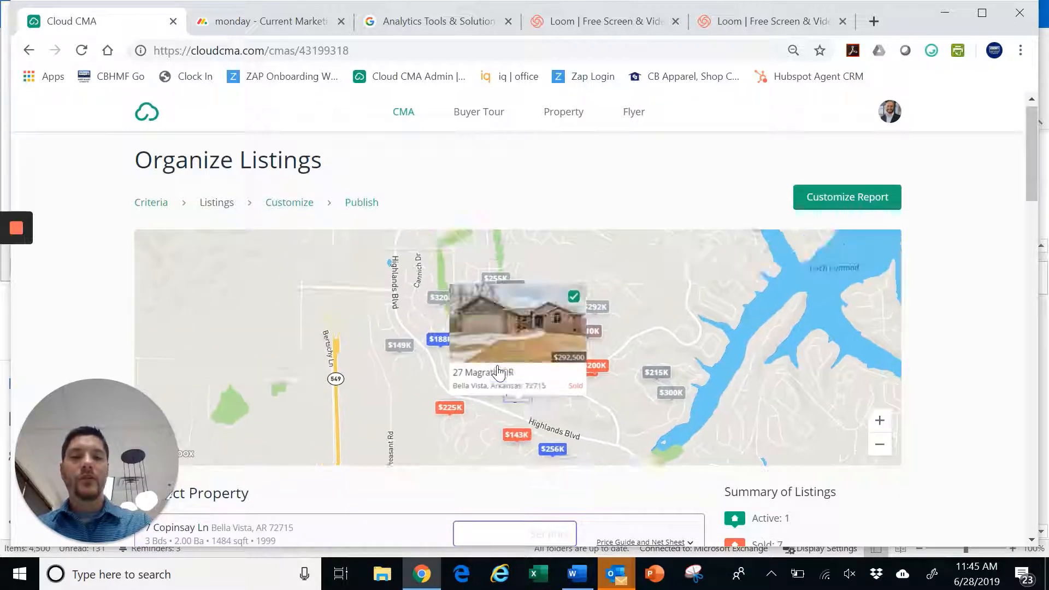
{"action": "left_click", "coordinate": [574, 299]}
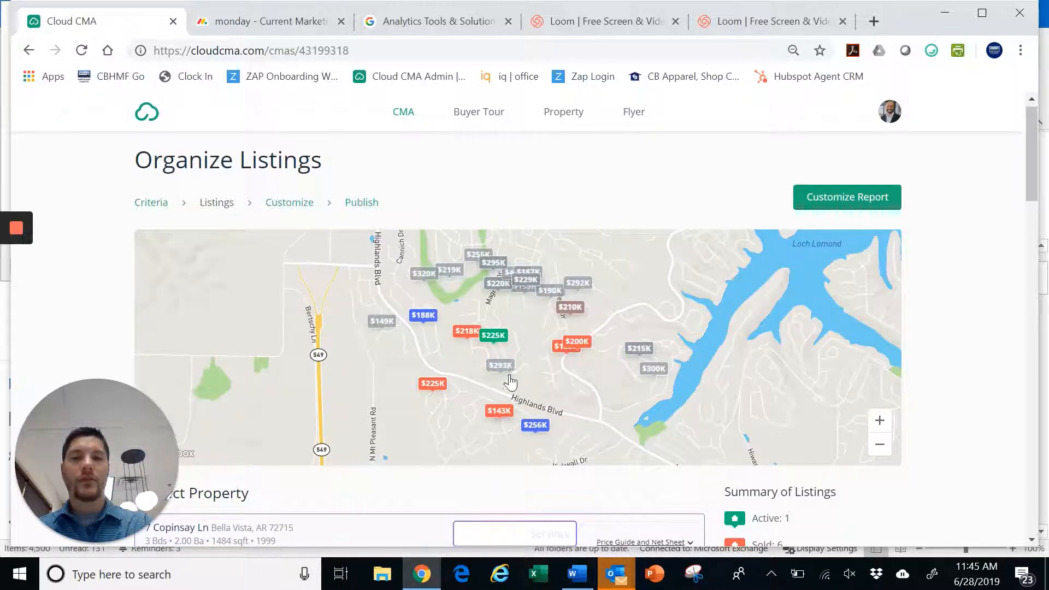
{"action": "left_click", "coordinate": [639, 350]}
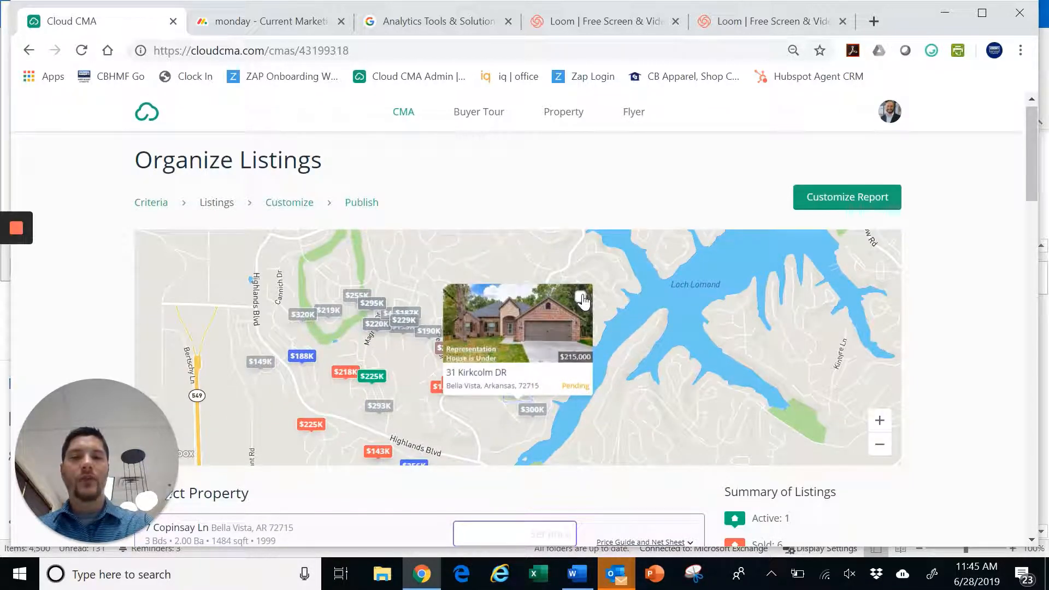
{"action": "left_click", "coordinate": [580, 297]}
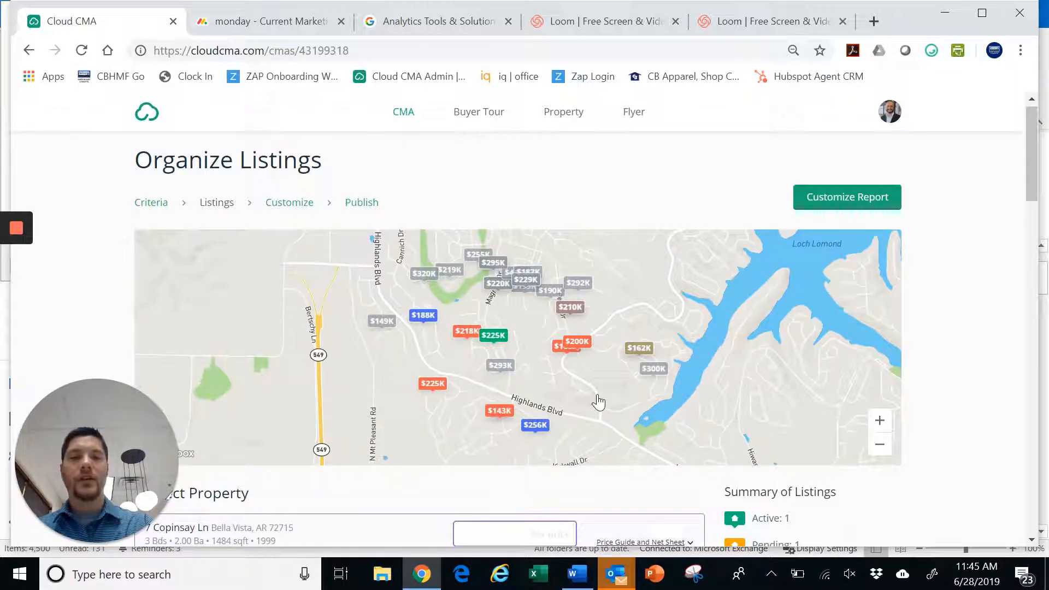
{"action": "scroll", "coordinate": [831, 424], "scroll_direction": "down", "scroll_amount": 3}
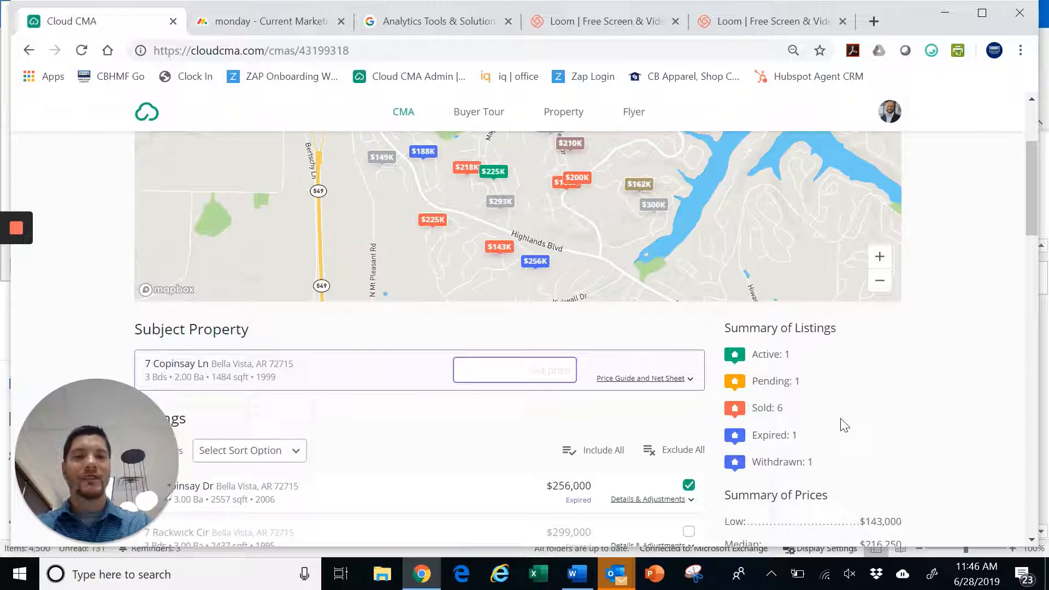
{"action": "scroll", "coordinate": [845, 425], "scroll_direction": "up", "scroll_amount": 3}
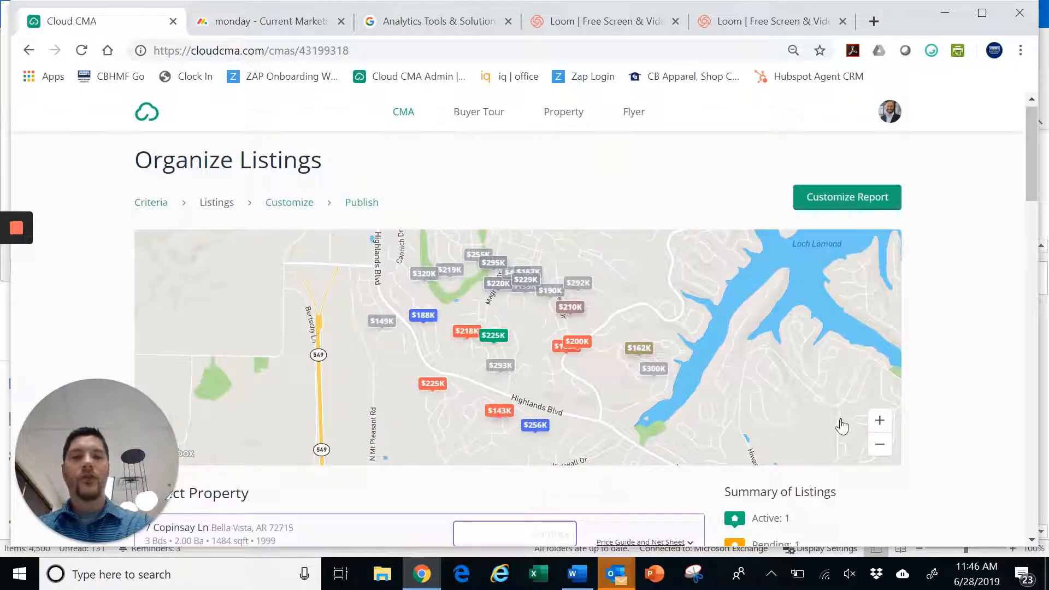
{"action": "scroll", "coordinate": [800, 461], "scroll_direction": "down", "scroll_amount": 5}
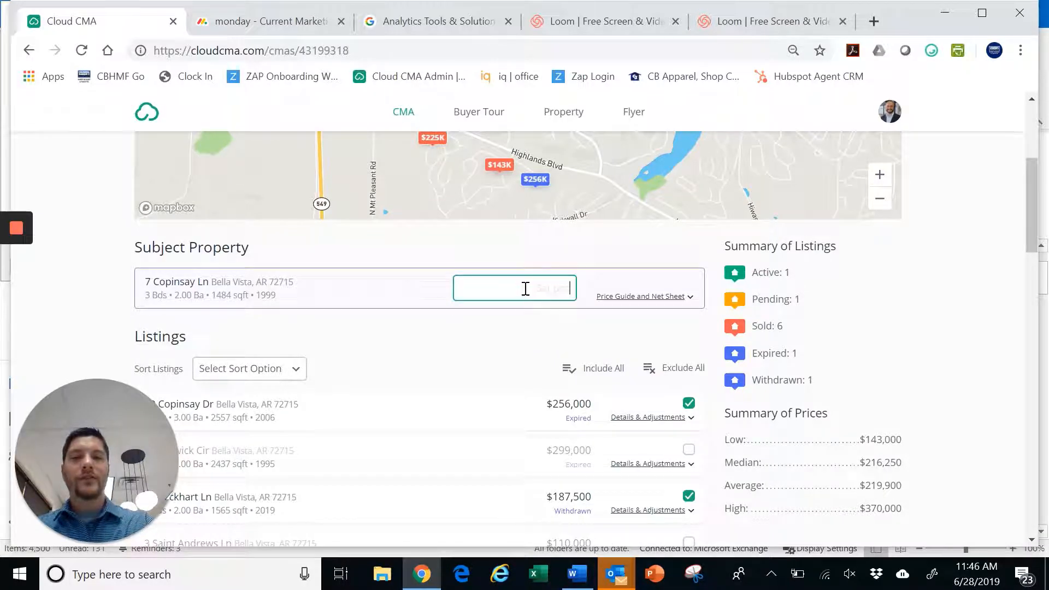
{"action": "left_click", "coordinate": [530, 288]}
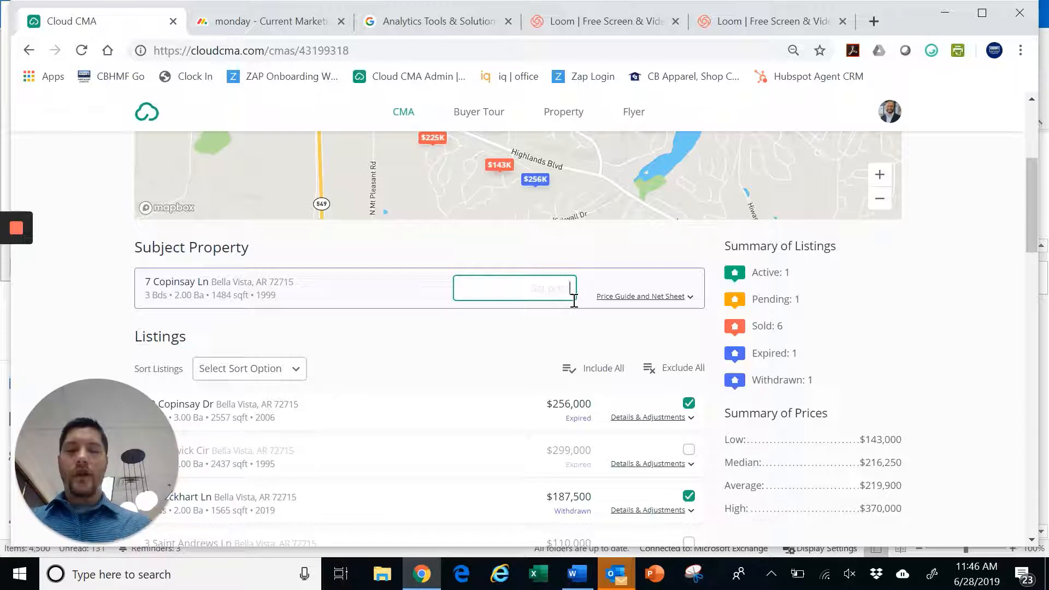
Enter the price range 150,00-$160,000 in the subject property's Set price box
{"action": "type", "text": "150"}
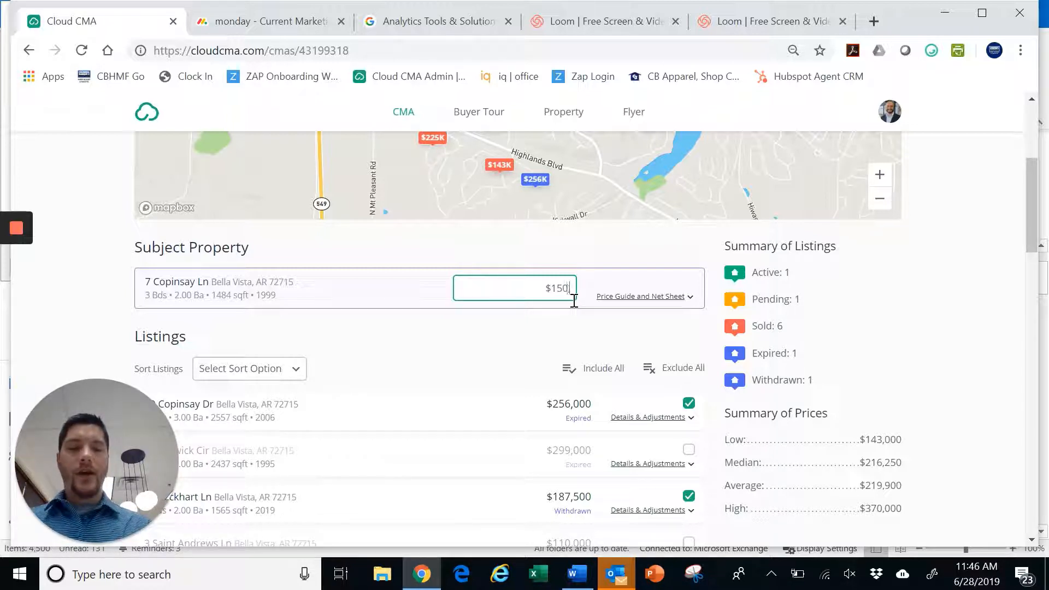
{"action": "type", "text": ",00-$"}
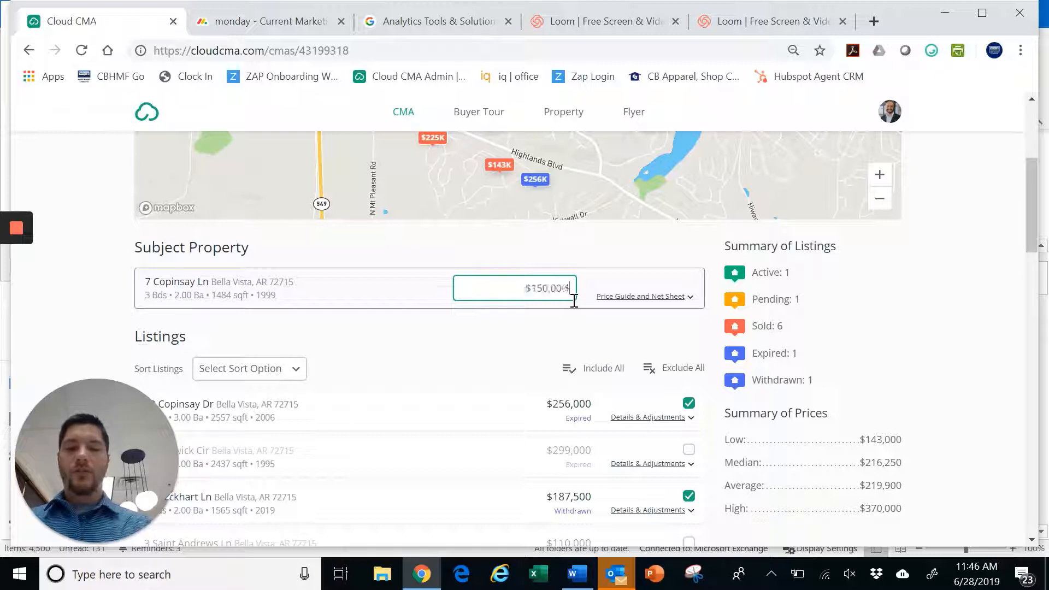
{"action": "type", "text": "160,00"}
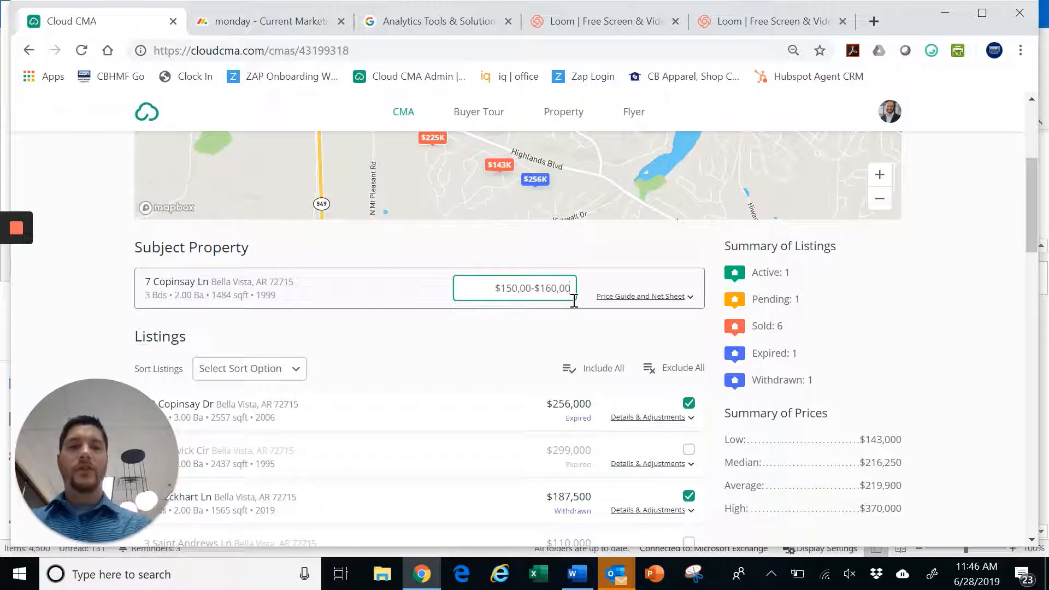
{"action": "type", "text": "0"}
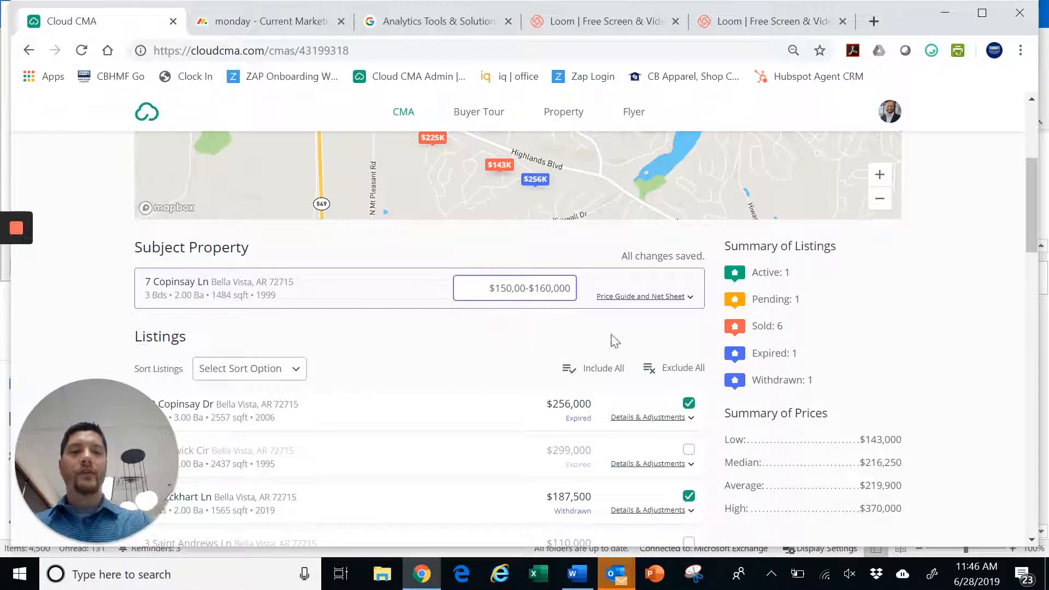
{"action": "scroll", "coordinate": [593, 339], "scroll_direction": "down", "scroll_amount": 3}
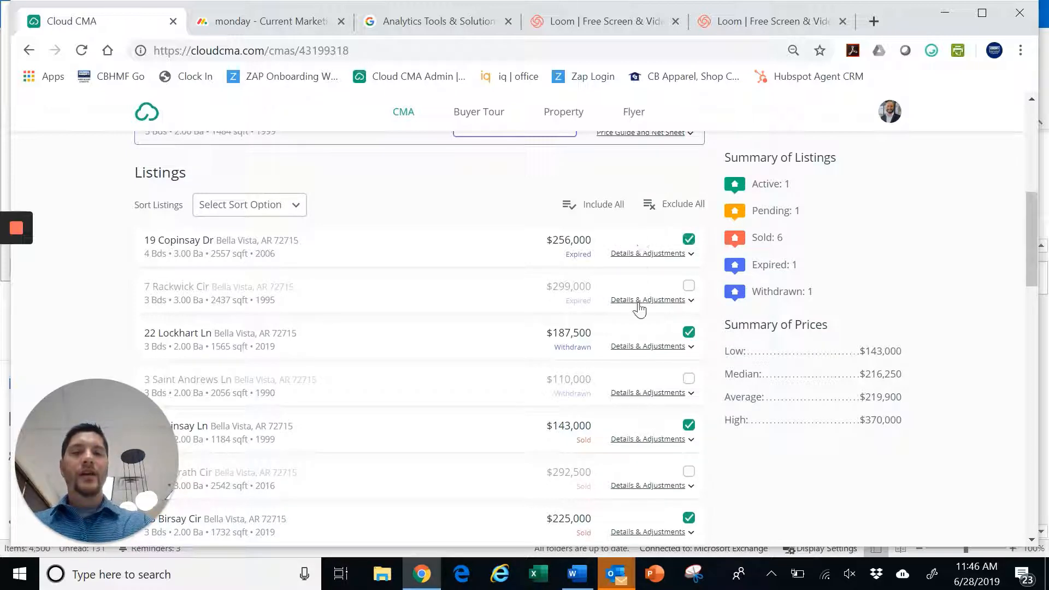
{"action": "scroll", "coordinate": [627, 413], "scroll_direction": "down", "scroll_amount": 1}
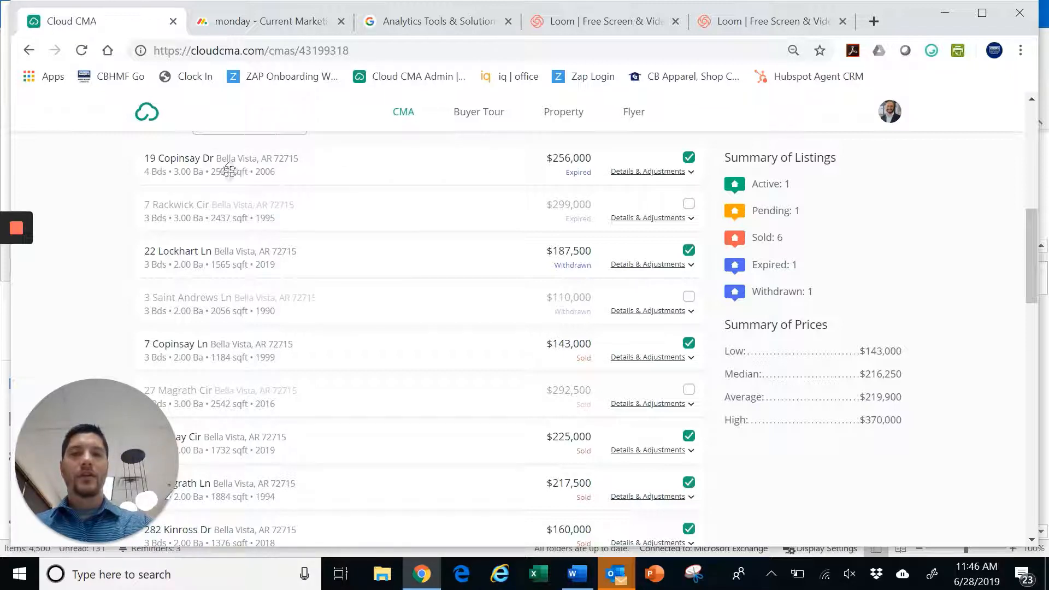
{"action": "left_click", "coordinate": [689, 158]}
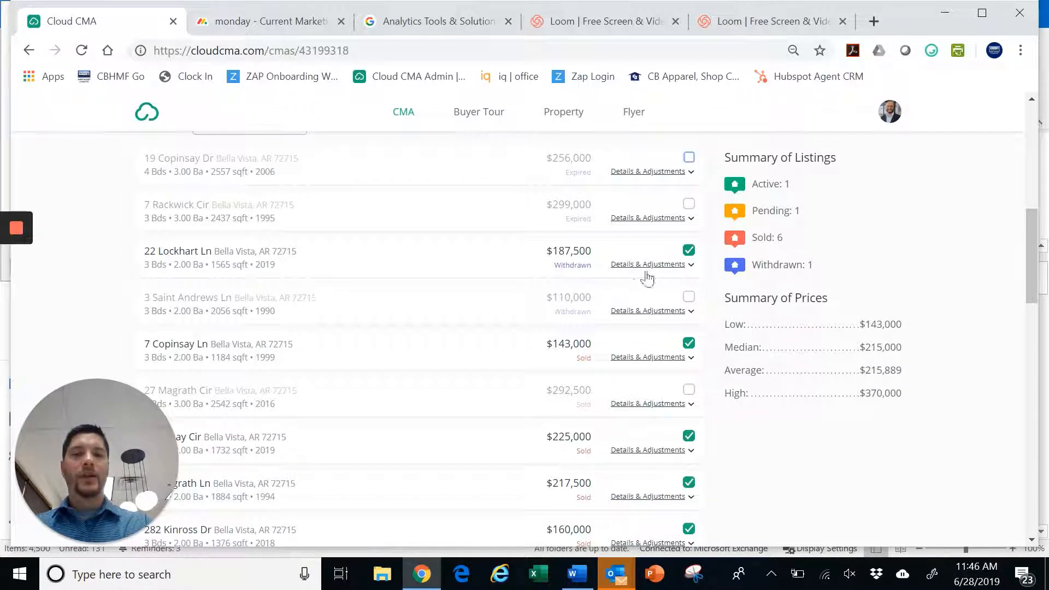
{"action": "scroll", "coordinate": [645, 281], "scroll_direction": "down", "scroll_amount": 2}
{"action": "scroll", "coordinate": [416, 267], "scroll_direction": "down", "scroll_amount": 2}
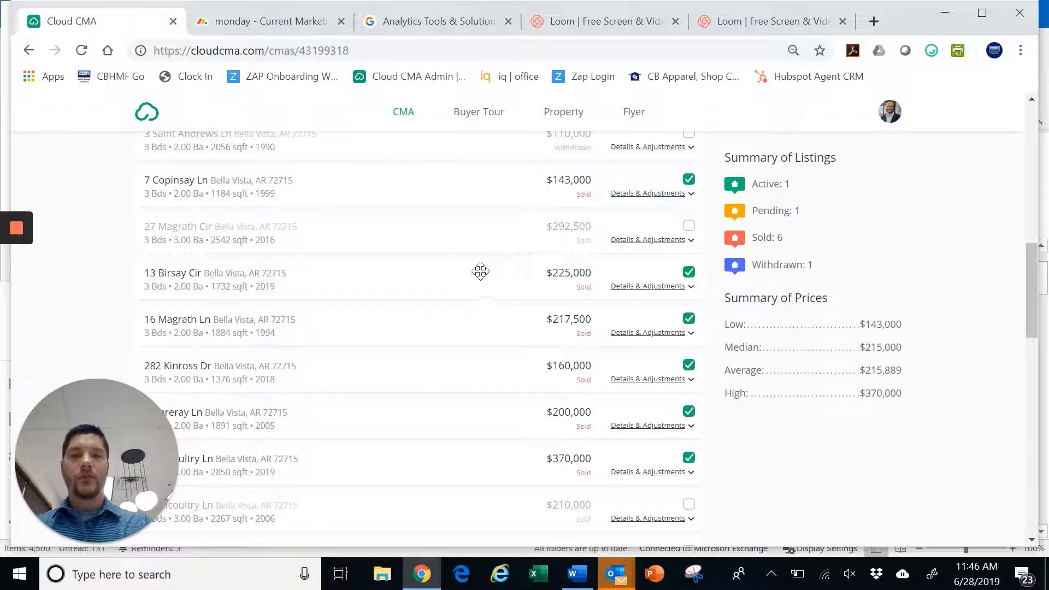
{"action": "scroll", "coordinate": [481, 272], "scroll_direction": "down", "scroll_amount": 2}
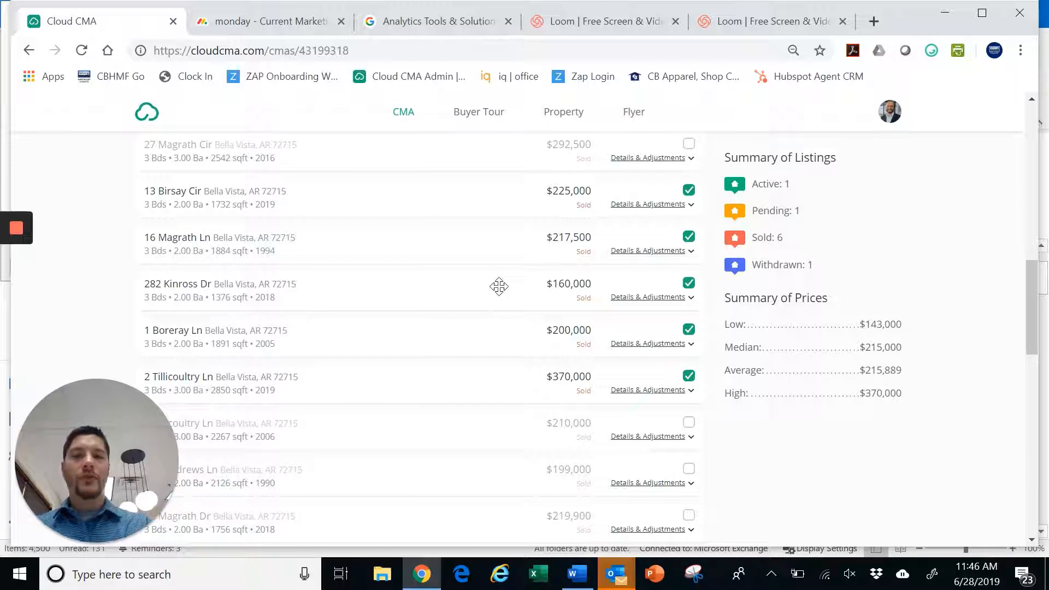
{"action": "scroll", "coordinate": [546, 318], "scroll_direction": "down", "scroll_amount": 2}
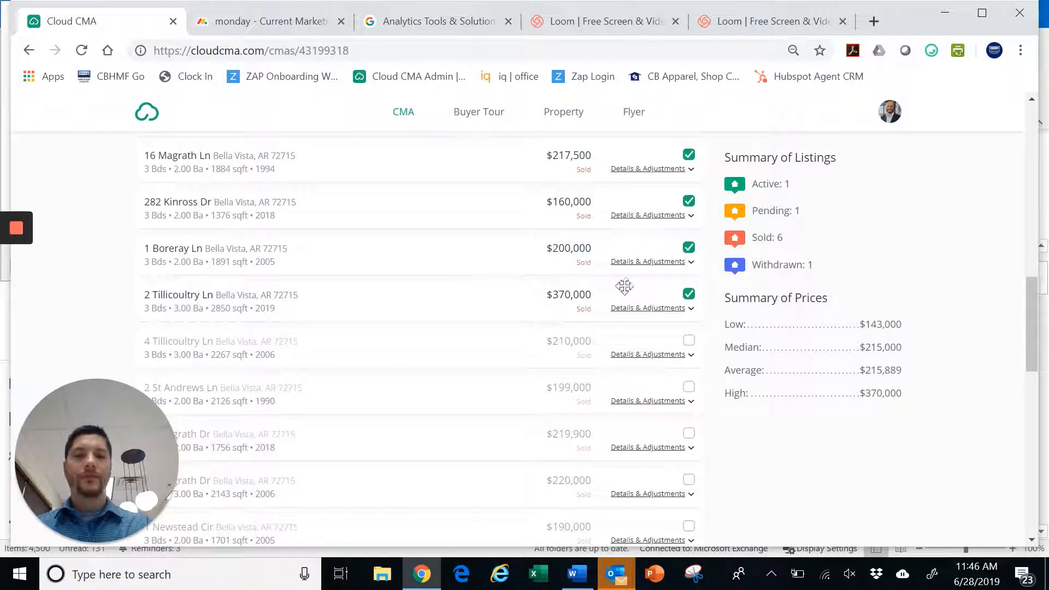
{"action": "left_click", "coordinate": [688, 294]}
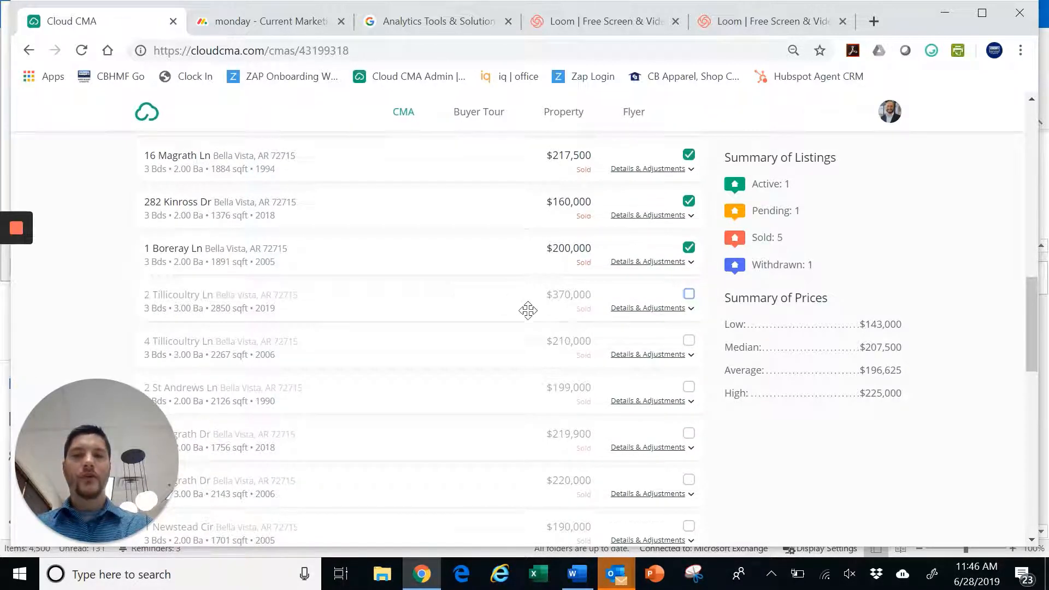
{"action": "scroll", "coordinate": [528, 310], "scroll_direction": "down", "scroll_amount": 12}
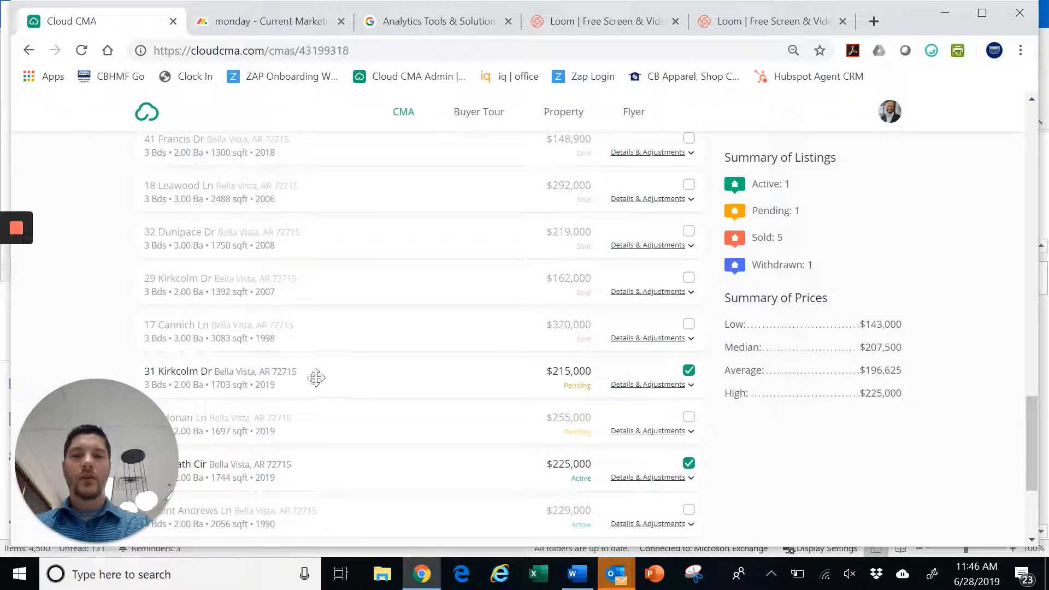
{"action": "scroll", "coordinate": [440, 361], "scroll_direction": "down", "scroll_amount": 2}
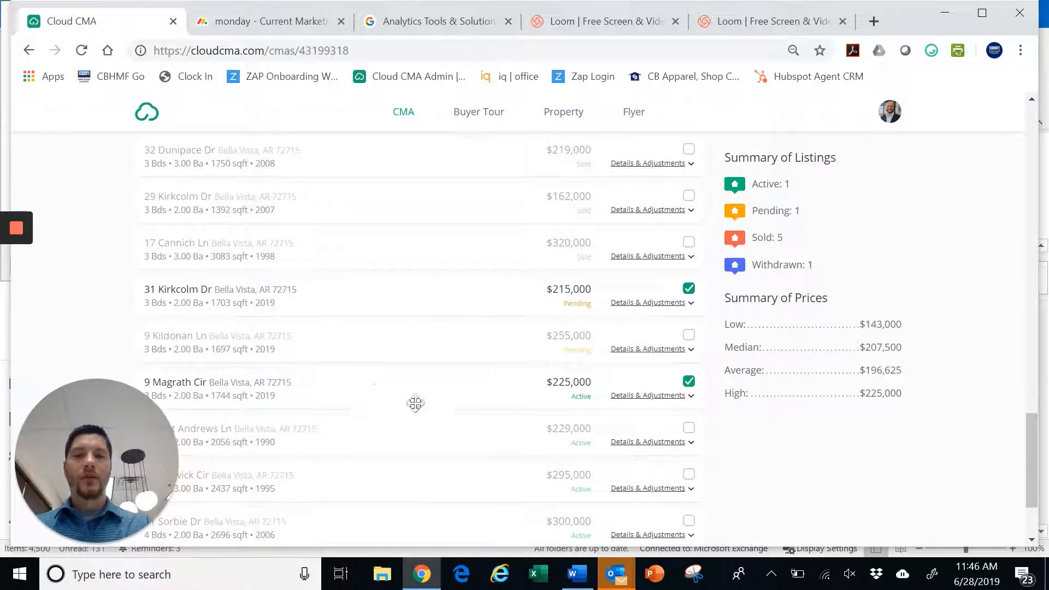
{"action": "left_click", "coordinate": [689, 381]}
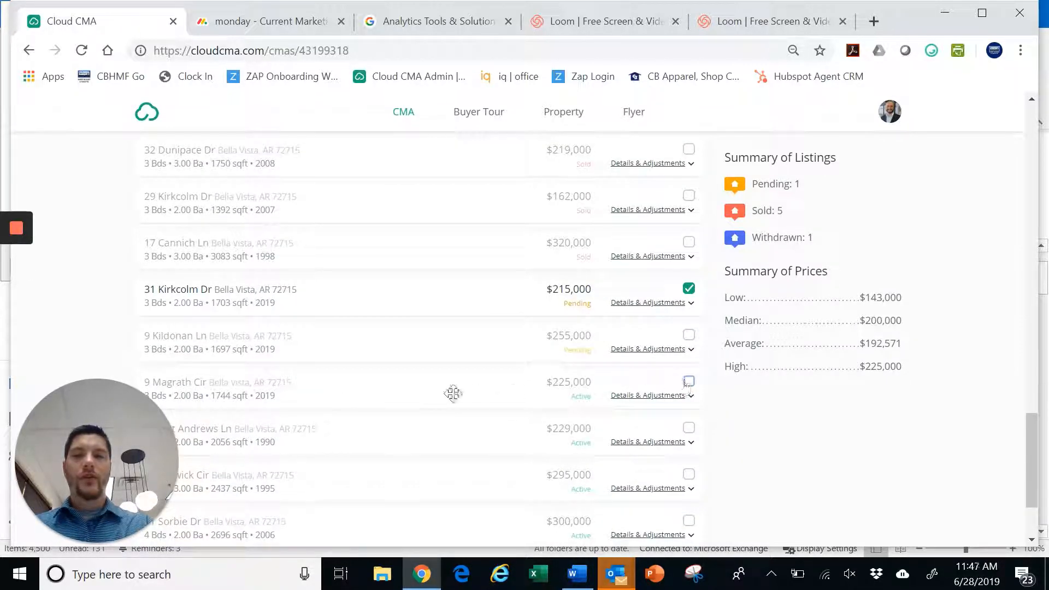
{"action": "scroll", "coordinate": [445, 394], "scroll_direction": "down", "scroll_amount": 3}
{"action": "scroll", "coordinate": [576, 470], "scroll_direction": "up", "scroll_amount": 6}
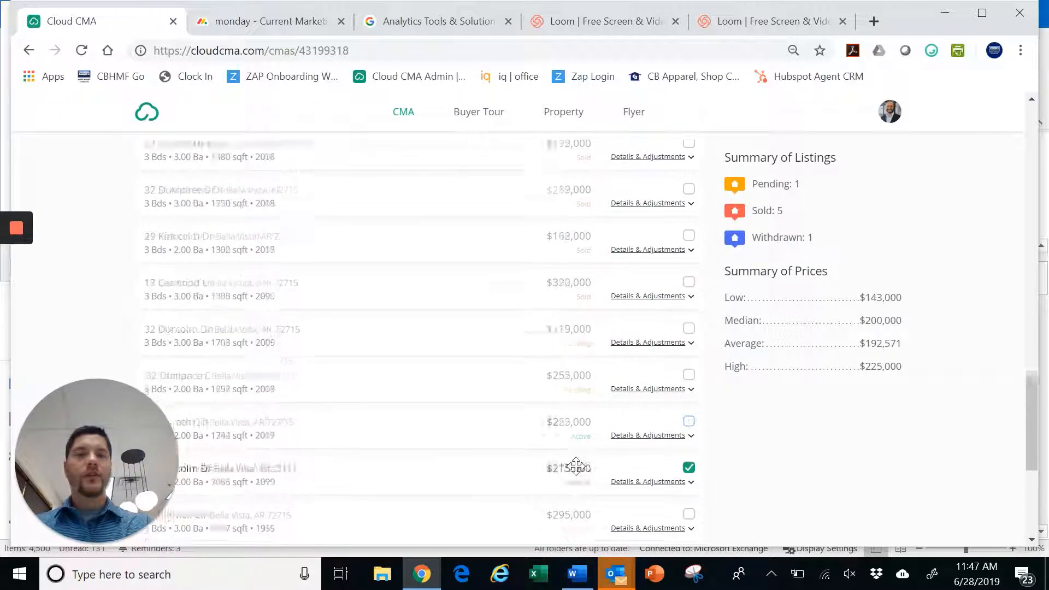
{"action": "scroll", "coordinate": [627, 451], "scroll_direction": "up", "scroll_amount": 3}
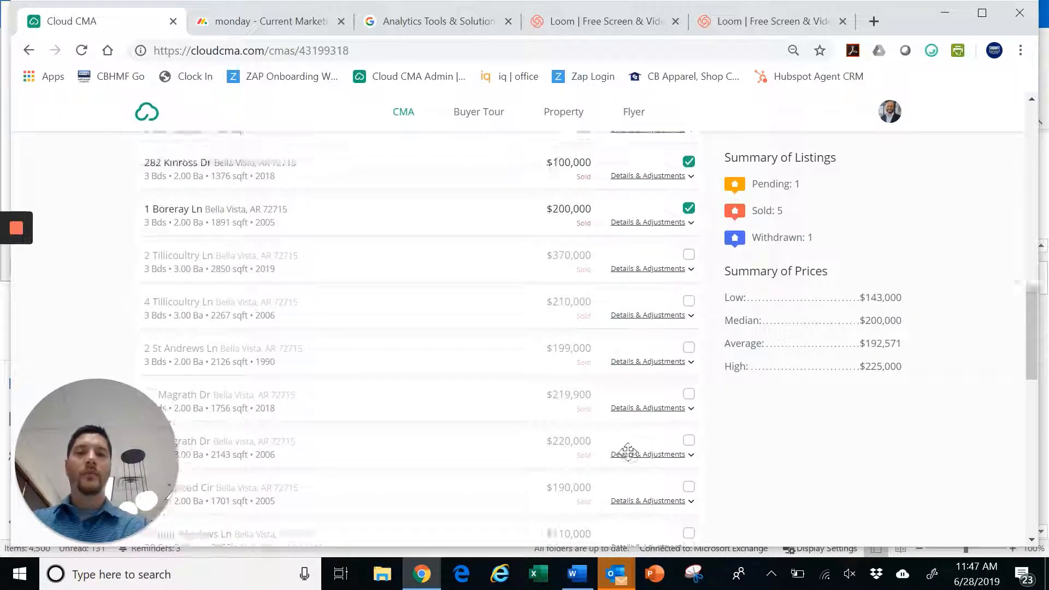
{"action": "scroll", "coordinate": [628, 452], "scroll_direction": "up", "scroll_amount": 6}
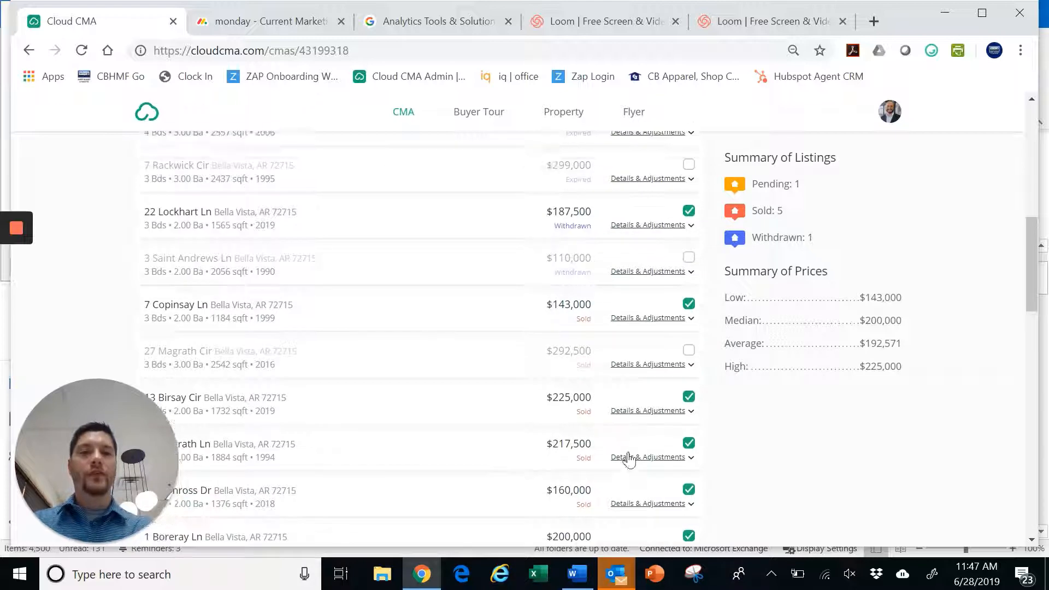
{"action": "scroll", "coordinate": [750, 462], "scroll_direction": "down", "scroll_amount": 3}
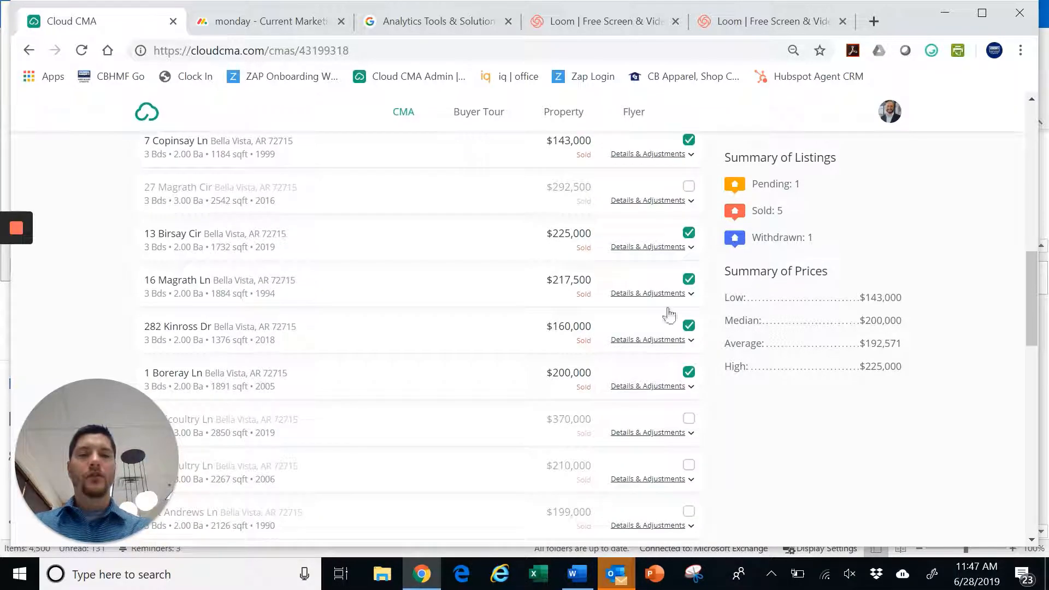
{"action": "scroll", "coordinate": [669, 316], "scroll_direction": "up", "scroll_amount": 8}
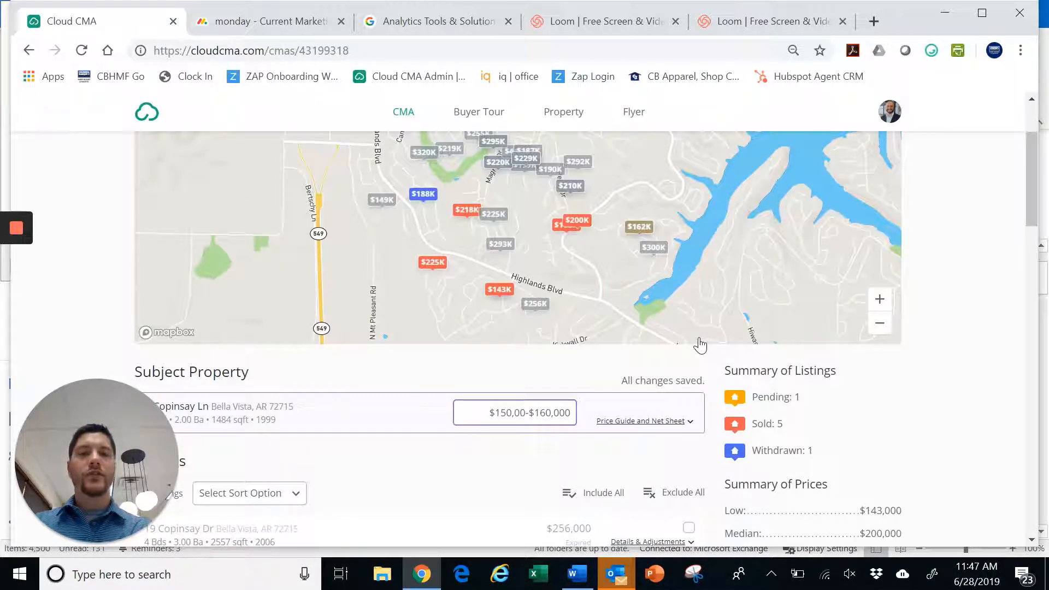
{"action": "scroll", "coordinate": [712, 375], "scroll_direction": "down", "scroll_amount": 10}
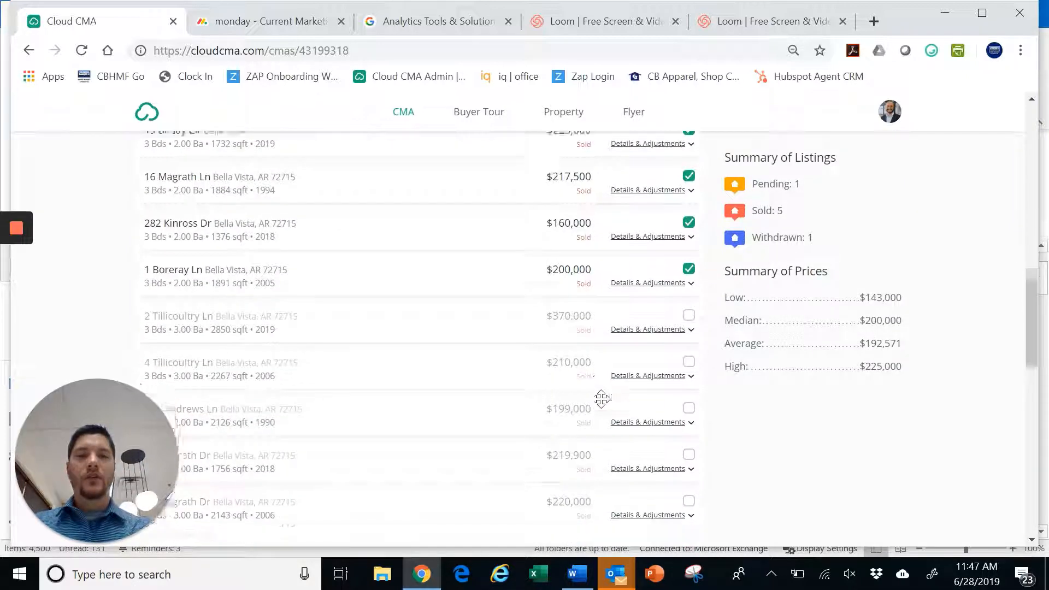
{"action": "scroll", "coordinate": [601, 399], "scroll_direction": "down", "scroll_amount": 10}
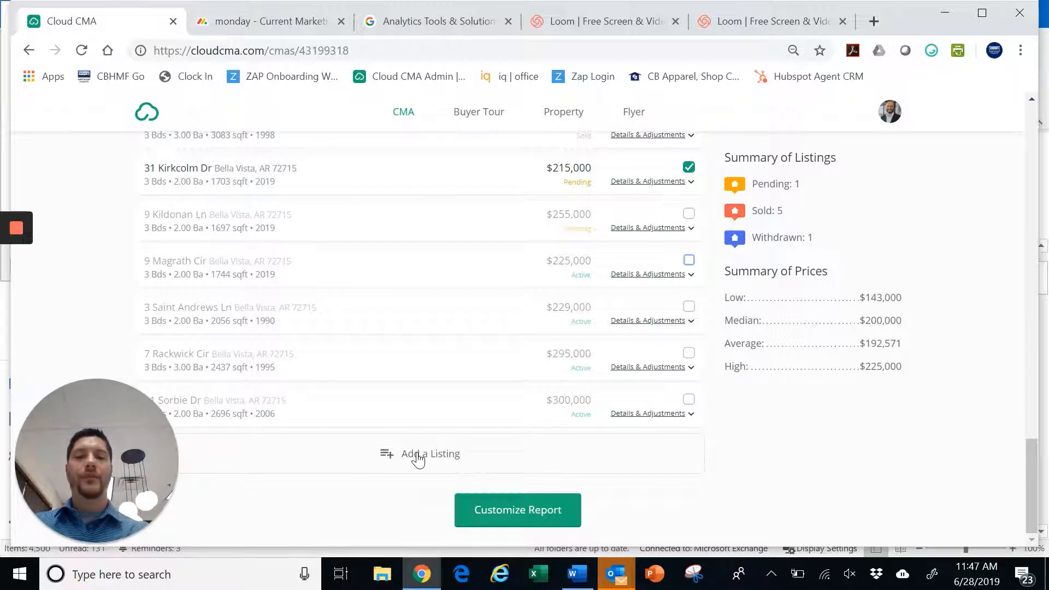
Continue to the Customize Report step and look over its theme, layout and pages
{"action": "left_click", "coordinate": [523, 516]}
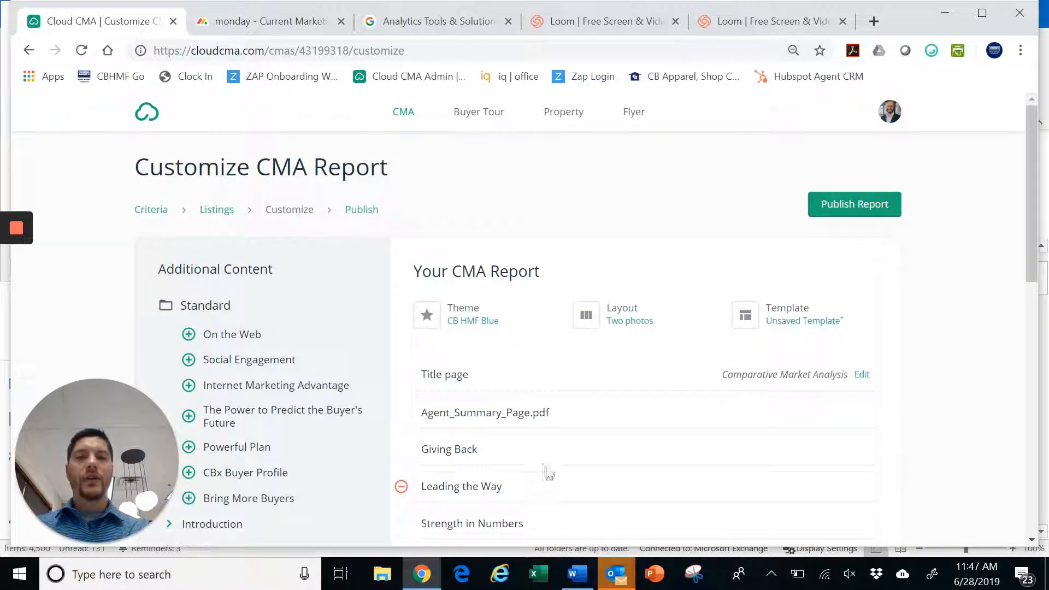
{"action": "scroll", "coordinate": [578, 402], "scroll_direction": "down", "scroll_amount": 2}
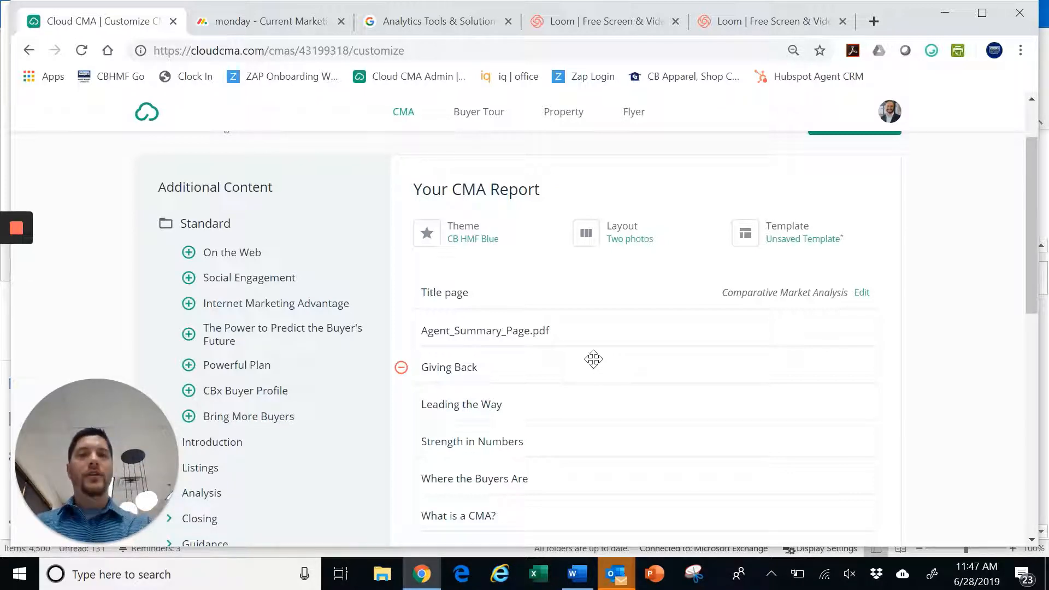
{"action": "scroll", "coordinate": [583, 354], "scroll_direction": "up", "scroll_amount": 2}
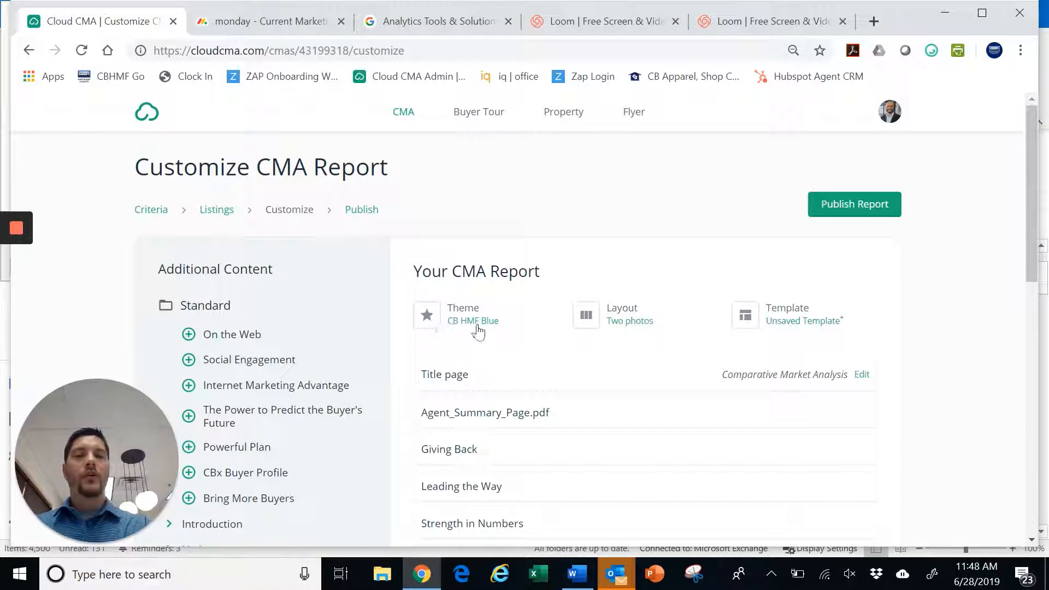
Select CB HMF Blue from the theme list and apply it with Choose Theme
{"action": "left_click", "coordinate": [429, 317]}
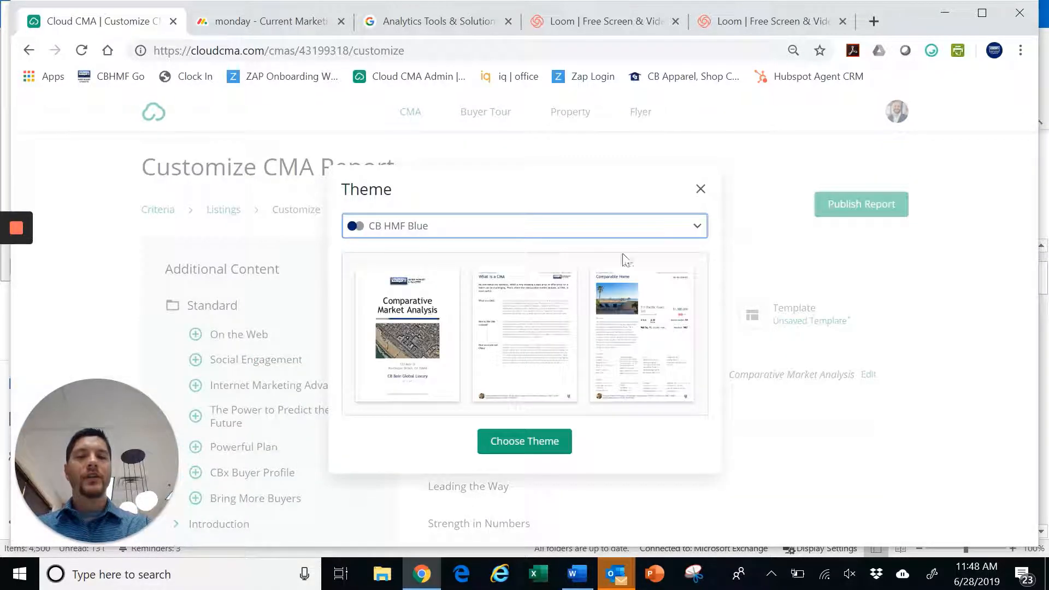
{"action": "left_click", "coordinate": [694, 232]}
{"action": "mouse_move", "coordinate": [700, 260]}
{"action": "left_mouse_down"}
{"action": "mouse_move", "coordinate": [707, 318]}
{"action": "mouse_move", "coordinate": [719, 268]}
{"action": "left_mouse_up"}
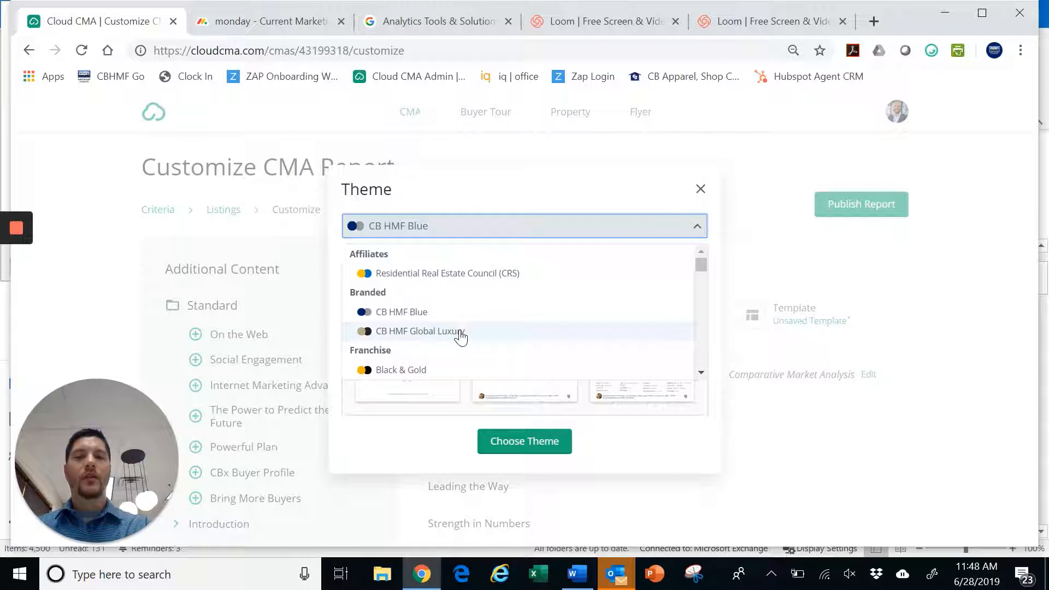
{"action": "left_click", "coordinate": [426, 314]}
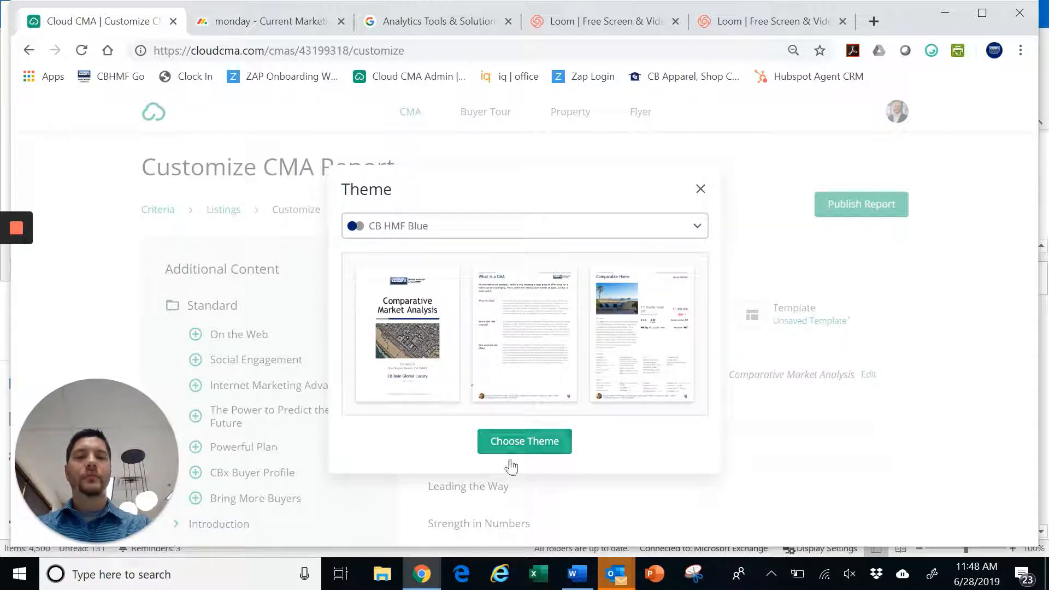
{"action": "left_click", "coordinate": [528, 441]}
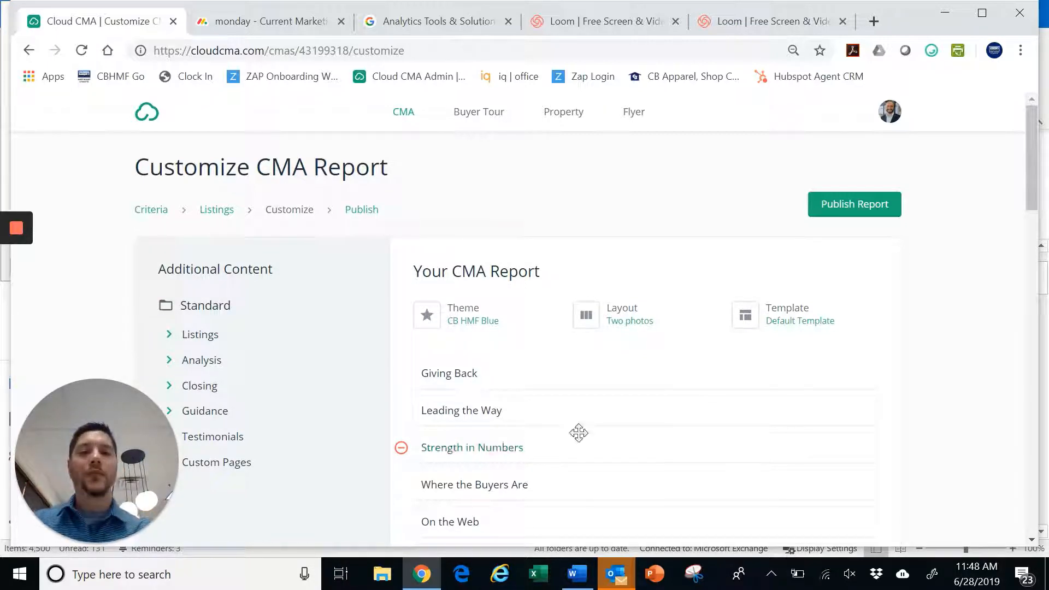
{"action": "scroll", "coordinate": [616, 409], "scroll_direction": "down", "scroll_amount": 1}
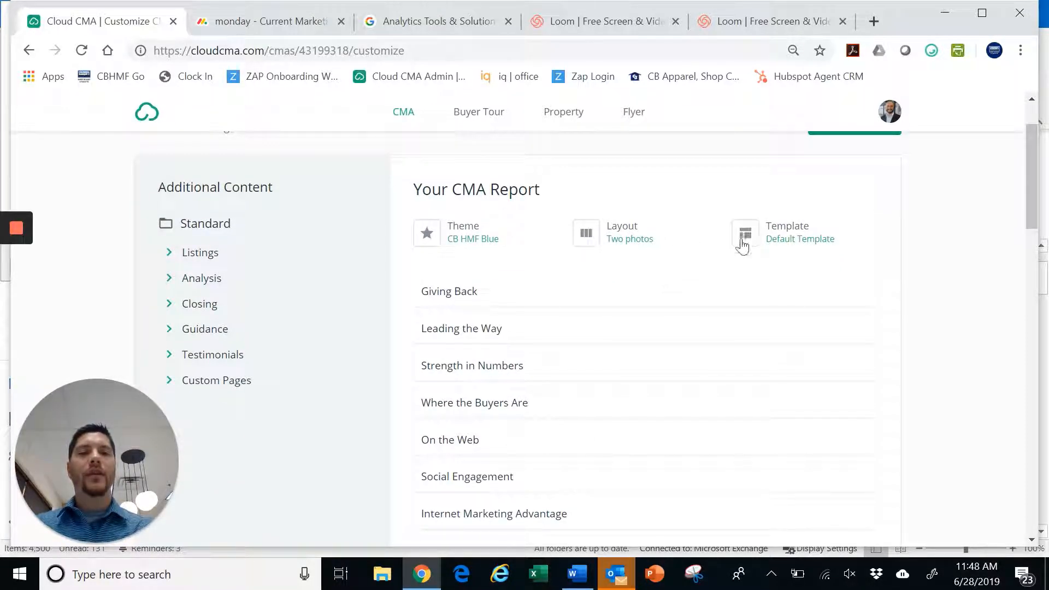
Pick the Four column comparison thumbnail from the Layout grid
{"action": "left_click", "coordinate": [573, 236]}
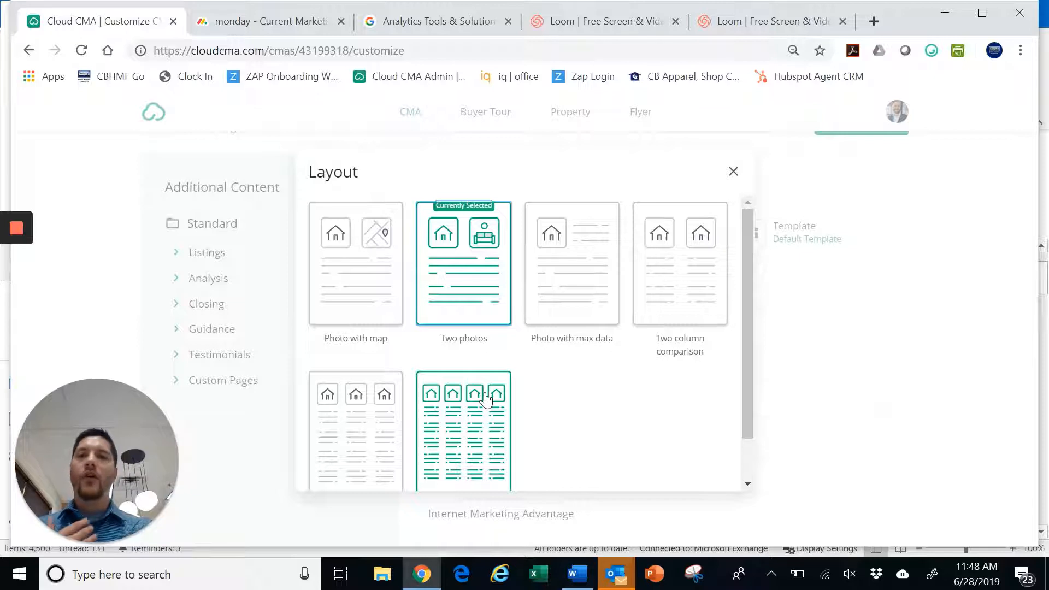
{"action": "scroll", "coordinate": [487, 399], "scroll_direction": "down", "scroll_amount": 1}
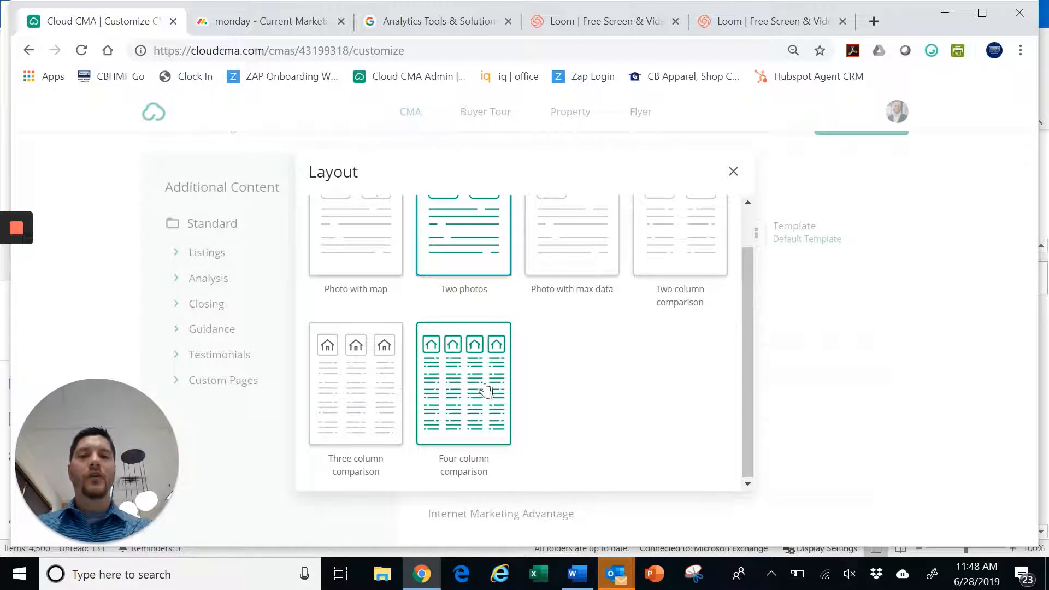
{"action": "left_click", "coordinate": [485, 389]}
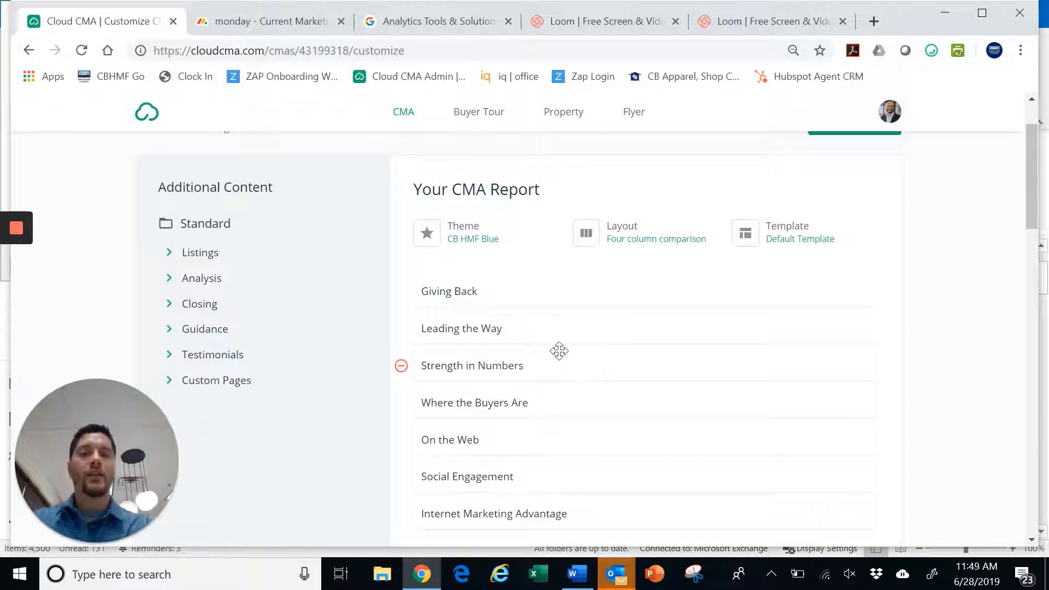
{"action": "left_click", "coordinate": [763, 240]}
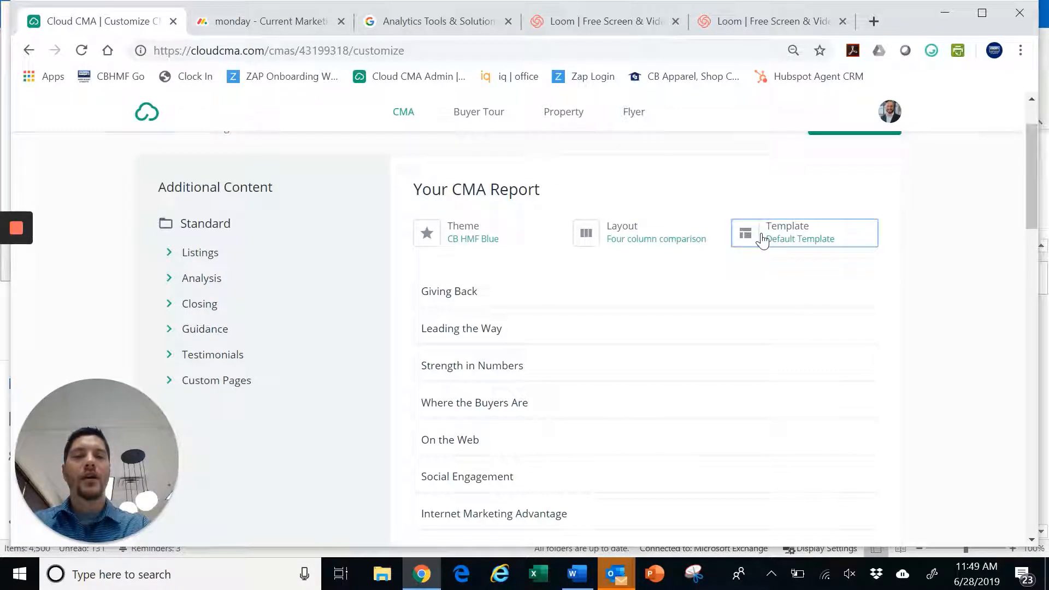
{"action": "left_click", "coordinate": [763, 241]}
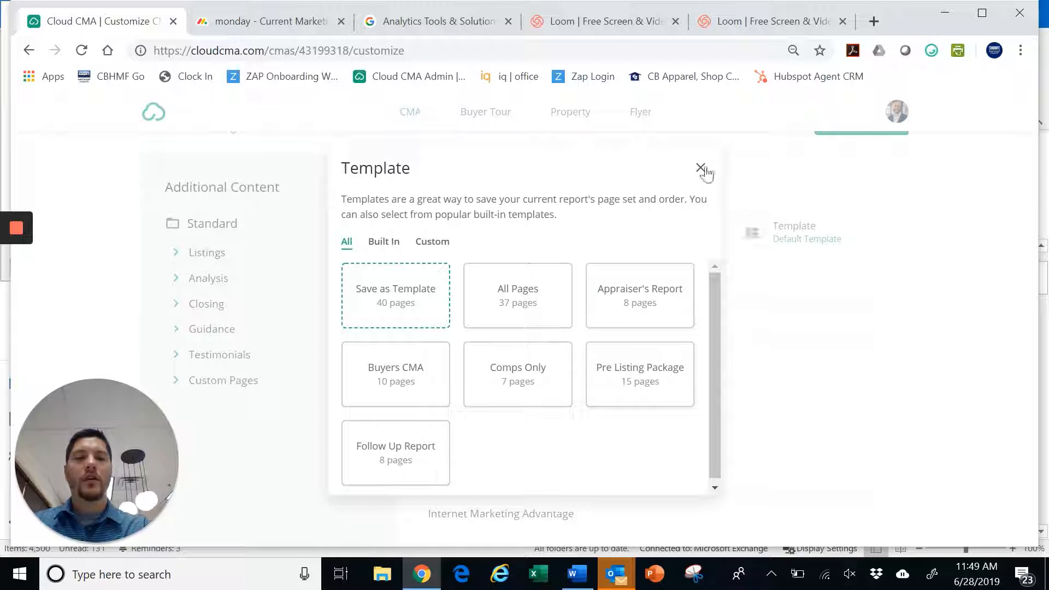
{"action": "scroll", "coordinate": [754, 256], "scroll_direction": "down", "scroll_amount": 2}
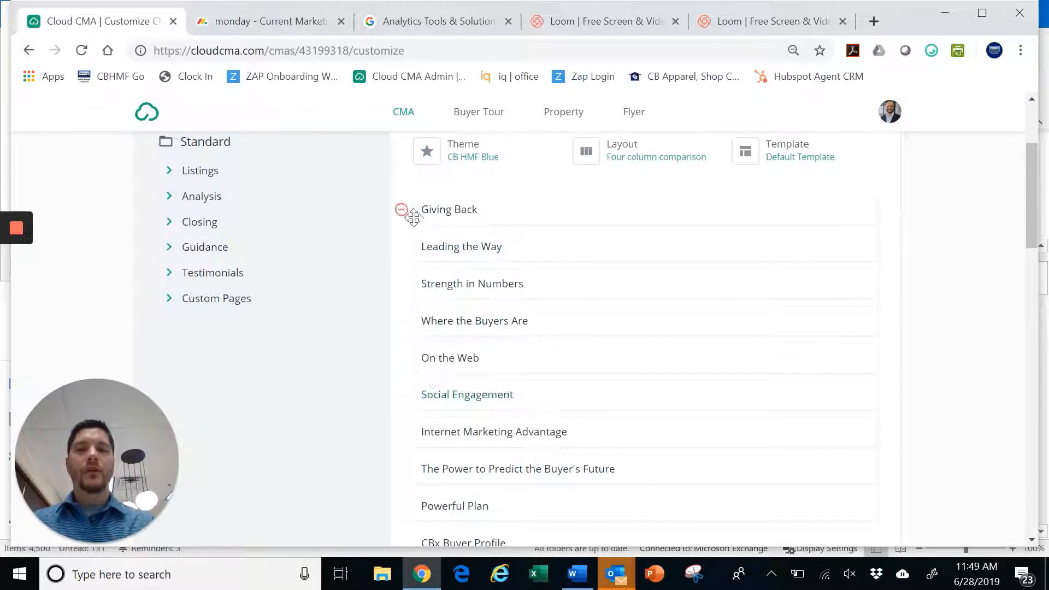
Drag Title page to the top of the page list and Cover letter directly beneath it
{"action": "scroll", "coordinate": [436, 473], "scroll_direction": "down", "scroll_amount": 3}
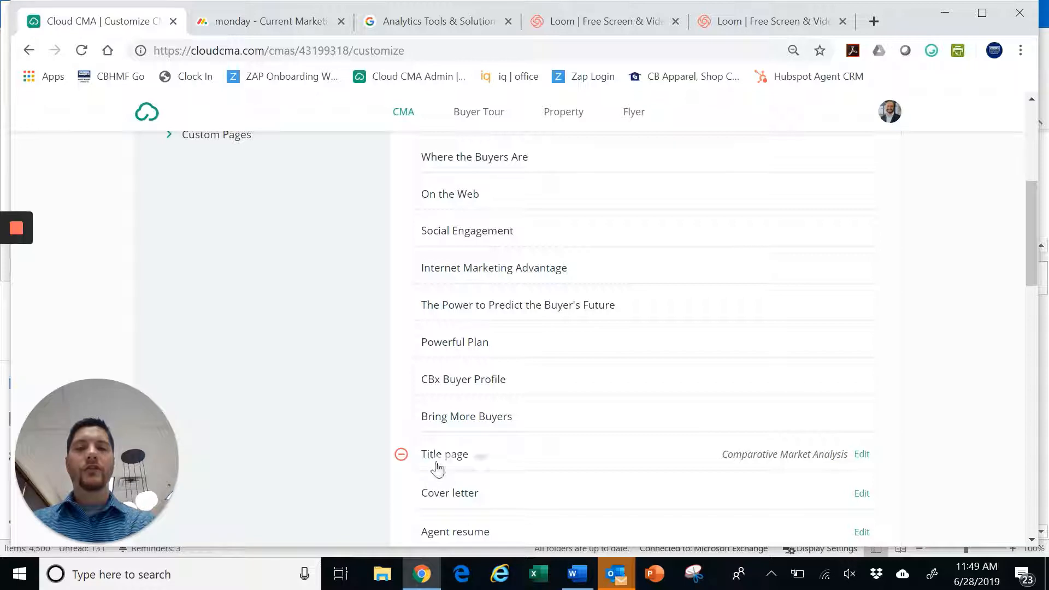
{"action": "left_click_drag", "start_coordinate": [524, 458], "coordinate": [526, 218]}
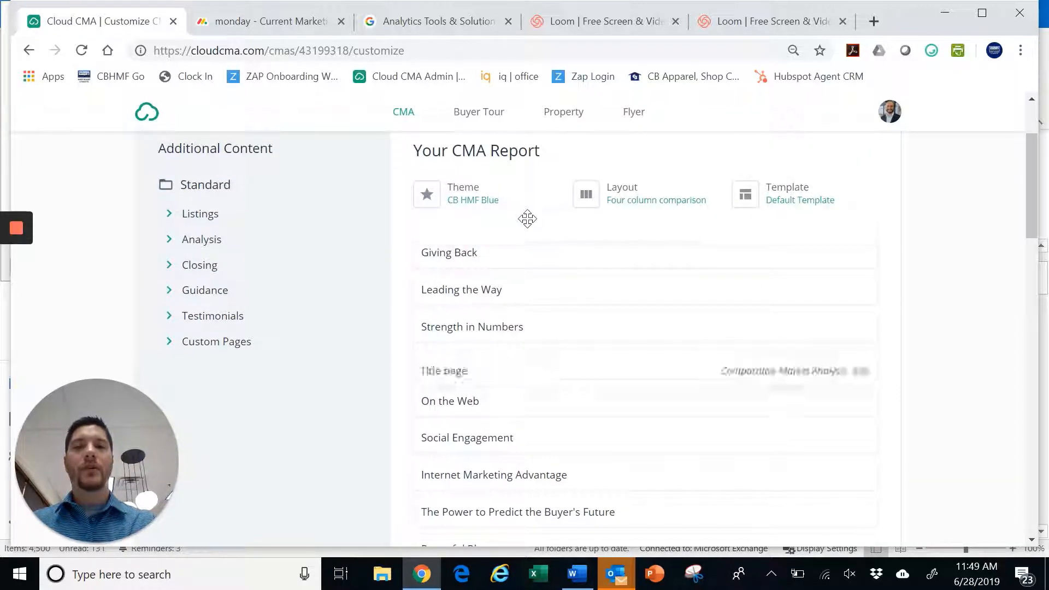
{"action": "scroll", "coordinate": [541, 391], "scroll_direction": "down", "scroll_amount": 3}
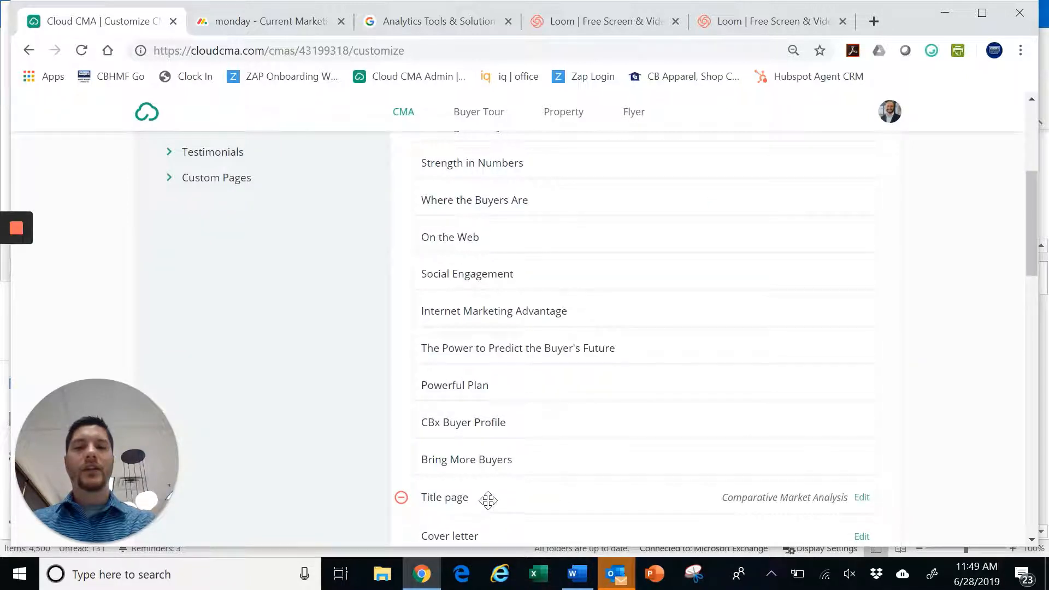
{"action": "left_click_drag", "start_coordinate": [487, 499], "coordinate": [499, 194]}
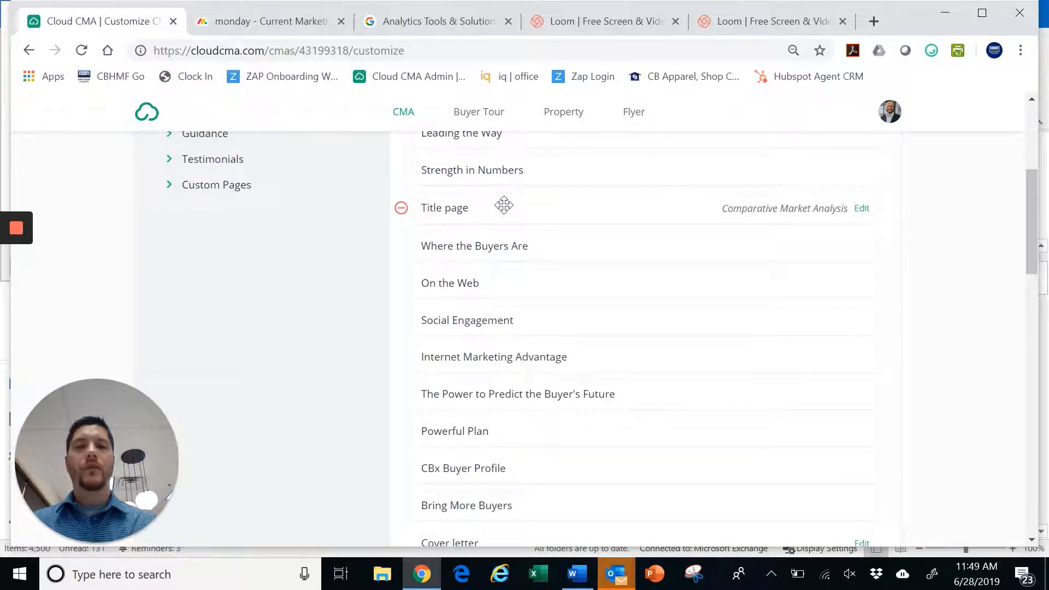
{"action": "scroll", "coordinate": [503, 246], "scroll_direction": "up", "scroll_amount": 2}
{"action": "left_click_drag", "start_coordinate": [501, 256], "coordinate": [502, 320]}
{"action": "scroll", "coordinate": [503, 342], "scroll_direction": "down", "scroll_amount": 7}
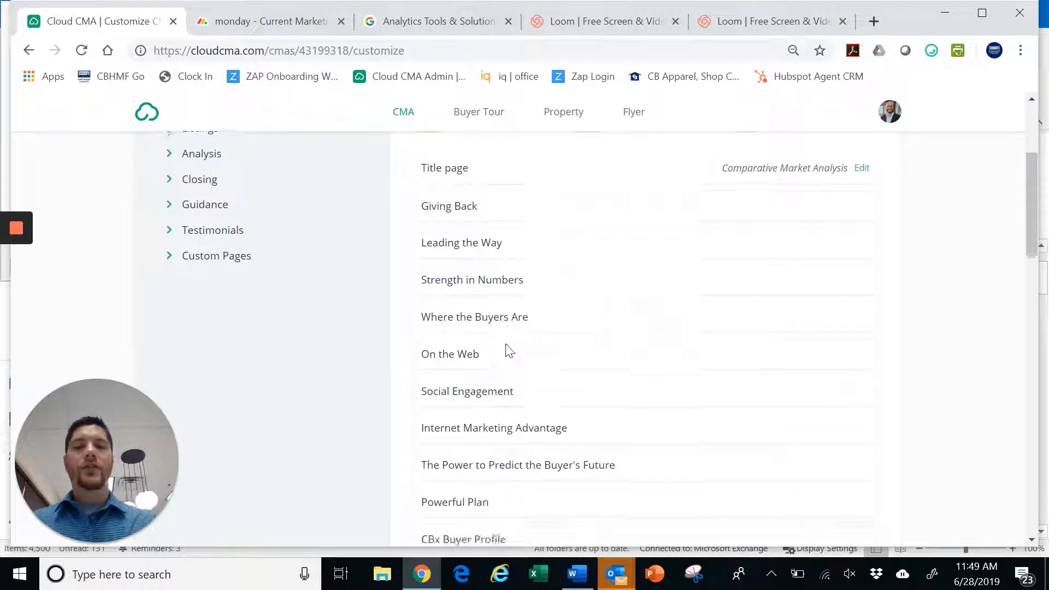
{"action": "left_click_drag", "start_coordinate": [471, 384], "coordinate": [501, 218]}
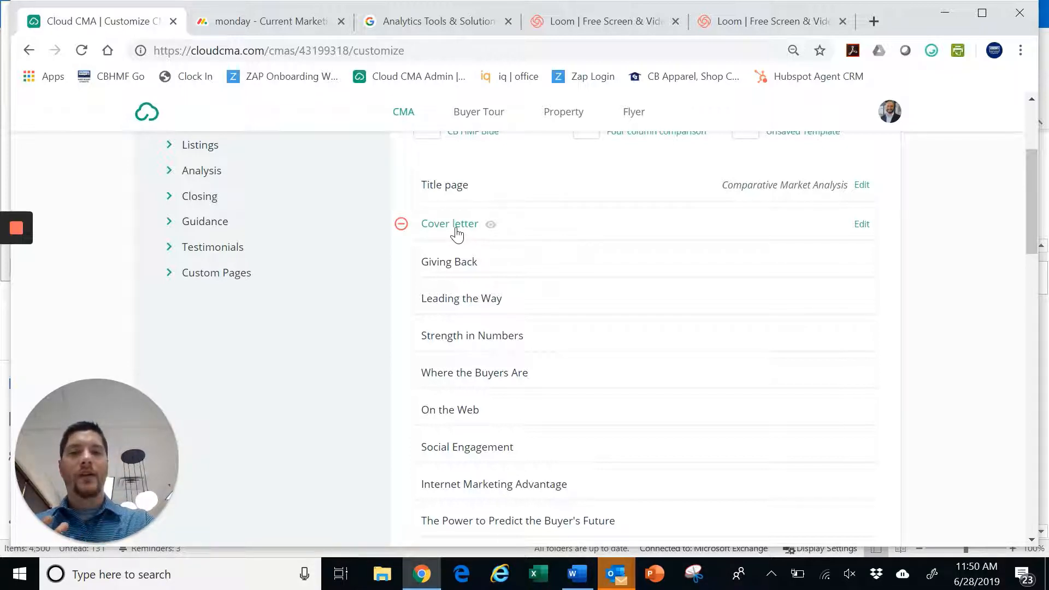
Remove the Cover letter, Where the Buyers Are, On the Web, Social Engagement, Internet Marketing Advantage and Power to Predict pages
{"action": "left_click", "coordinate": [401, 224]}
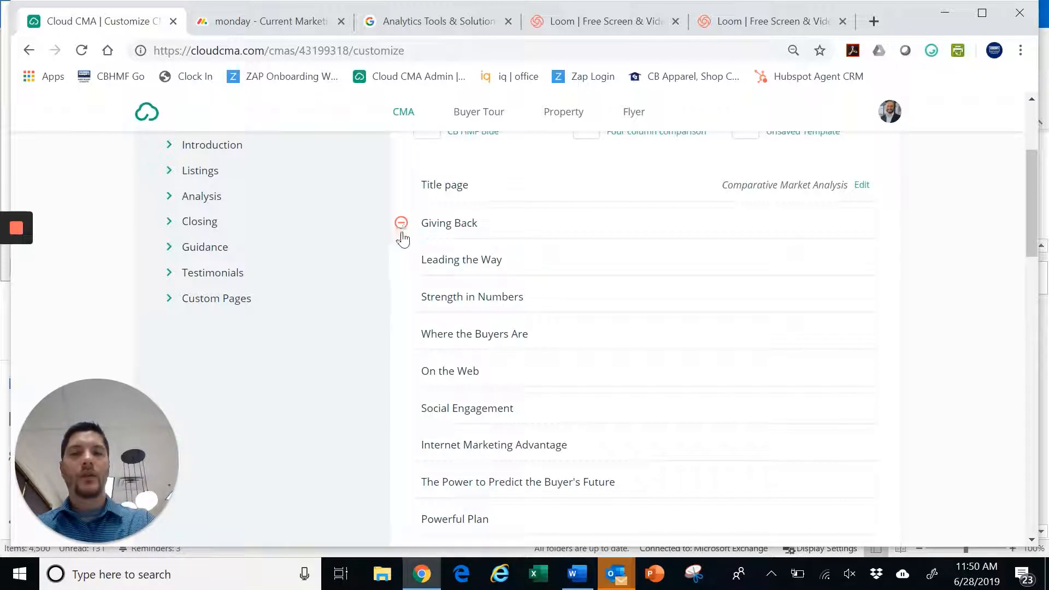
{"action": "left_click", "coordinate": [402, 334]}
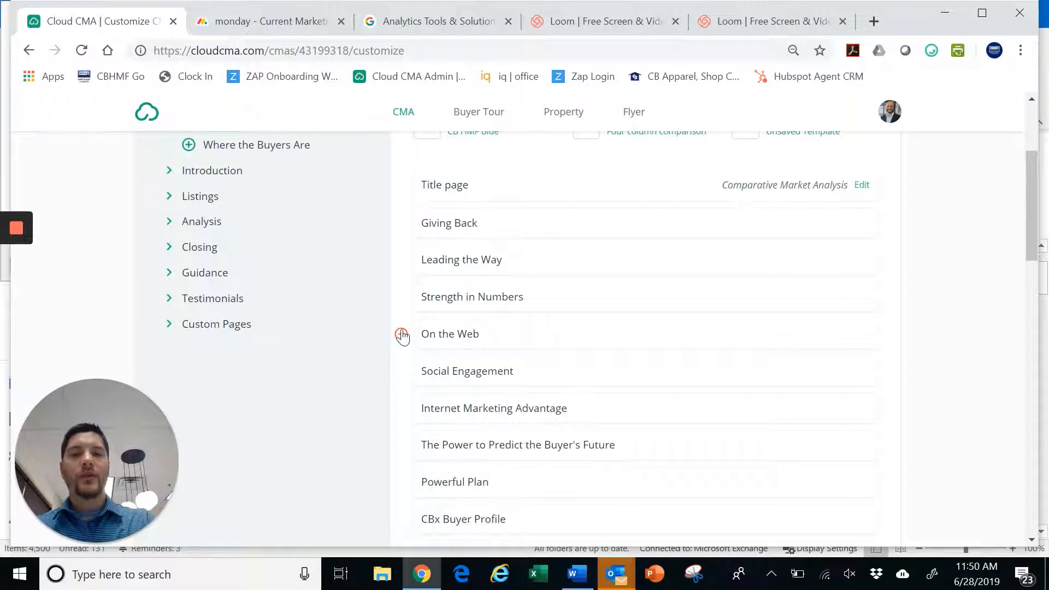
{"action": "left_click", "coordinate": [402, 334]}
{"action": "left_click", "coordinate": [401, 334]}
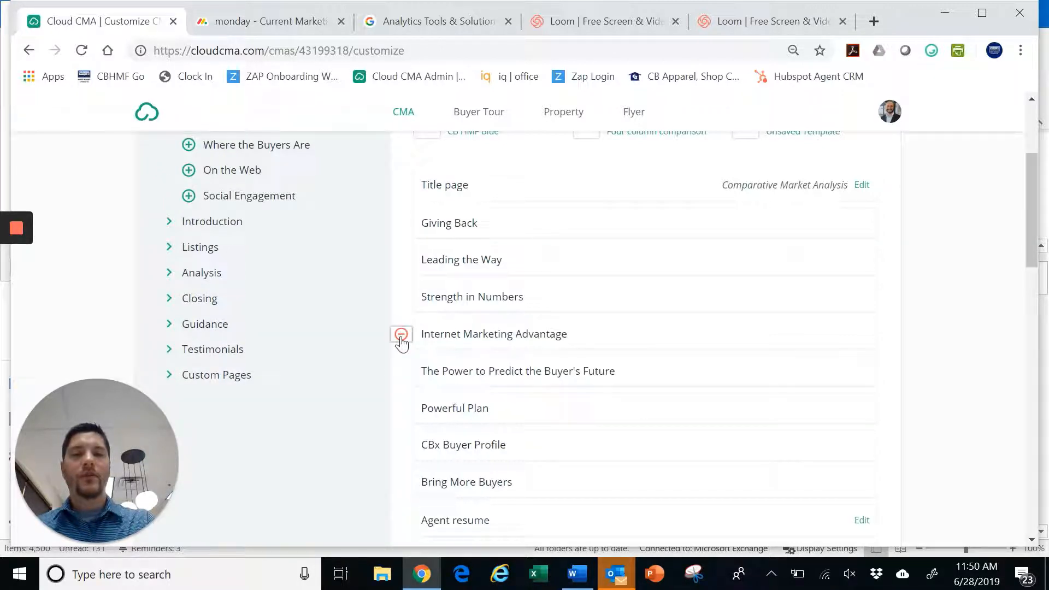
{"action": "left_click", "coordinate": [401, 335]}
{"action": "left_click", "coordinate": [401, 335]}
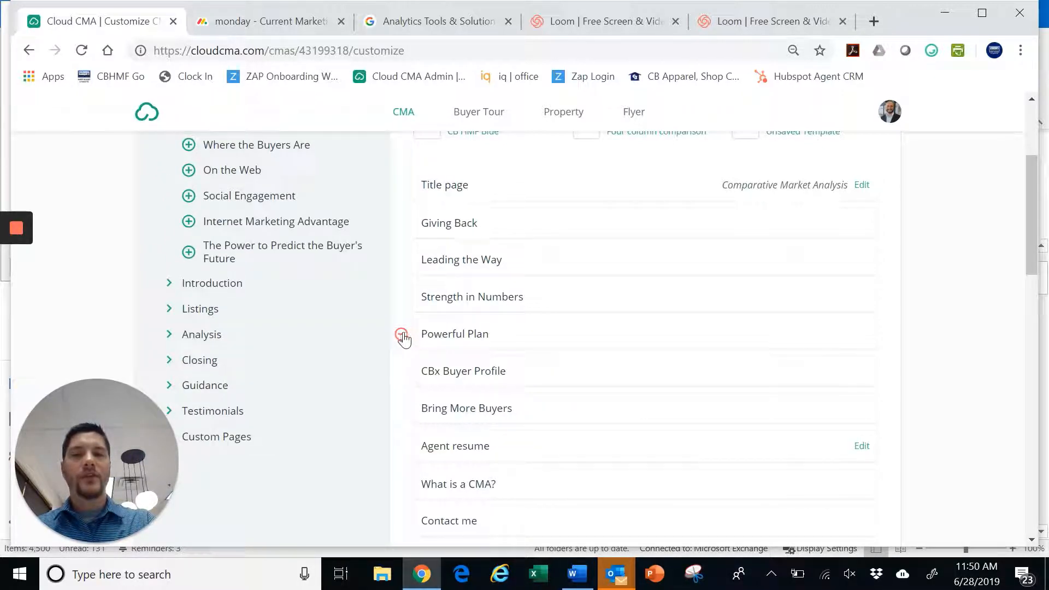
{"action": "left_click", "coordinate": [189, 222]}
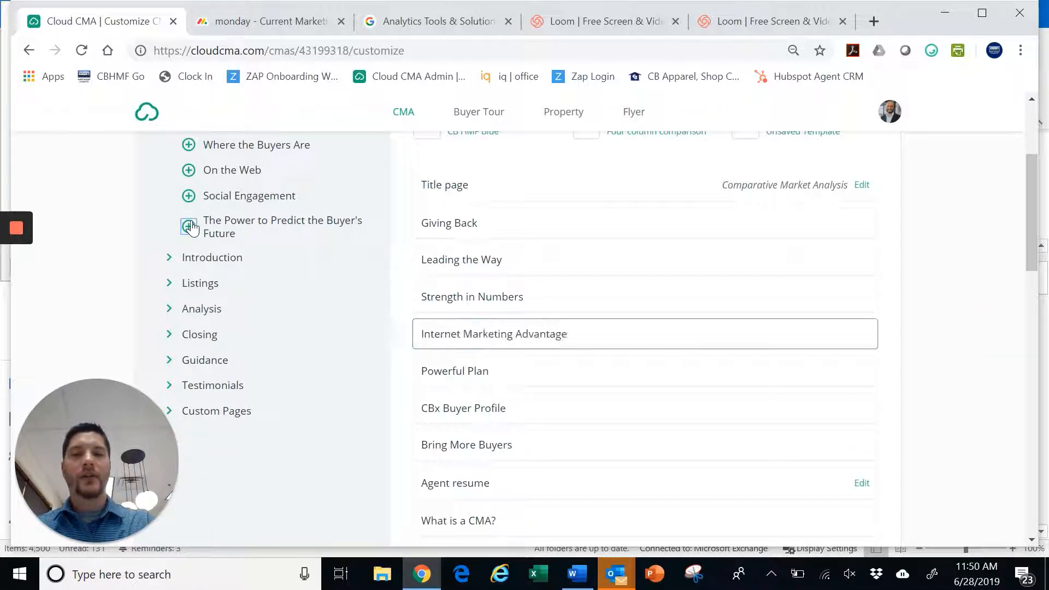
{"action": "left_click", "coordinate": [401, 335]}
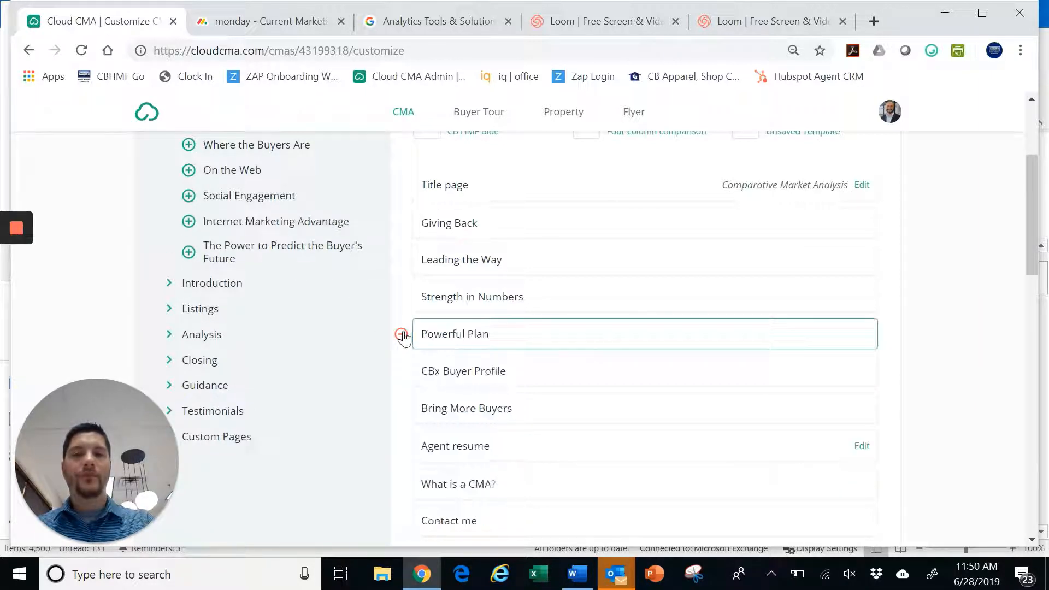
Move the What is a CMA? page higher up in the report
{"action": "scroll", "coordinate": [525, 335], "scroll_direction": "down", "scroll_amount": 3}
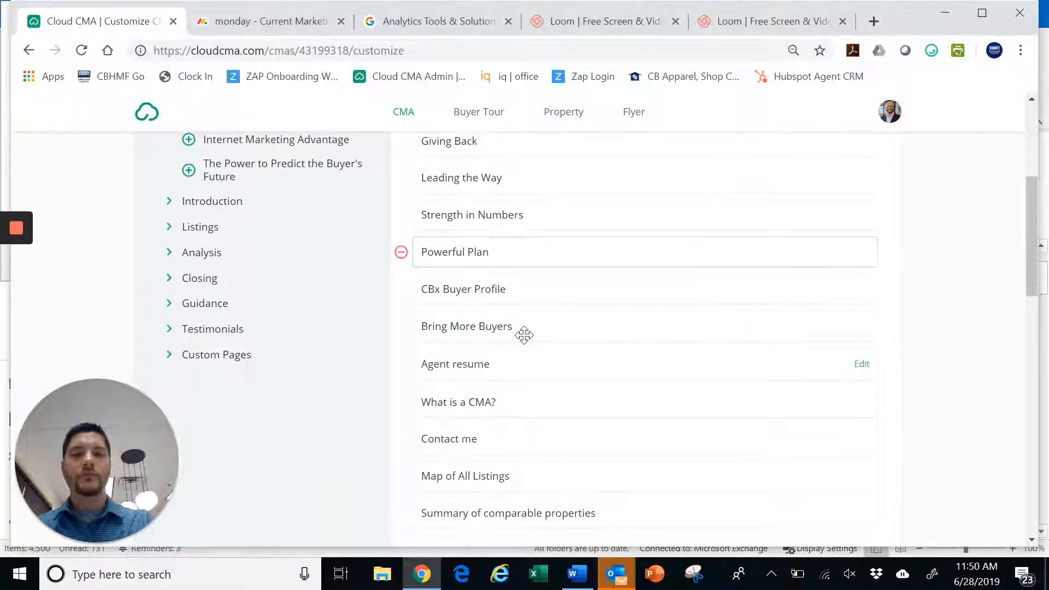
{"action": "left_click_drag", "start_coordinate": [470, 330], "coordinate": [482, 224]}
{"action": "scroll", "coordinate": [520, 368], "scroll_direction": "down", "scroll_amount": 5}
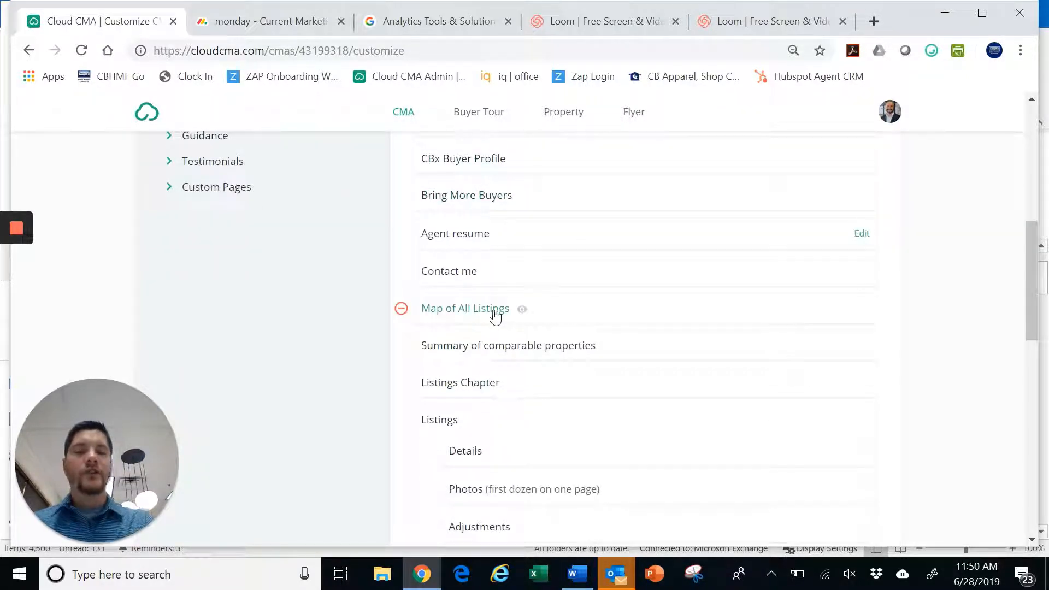
{"action": "scroll", "coordinate": [486, 322], "scroll_direction": "down", "scroll_amount": 2}
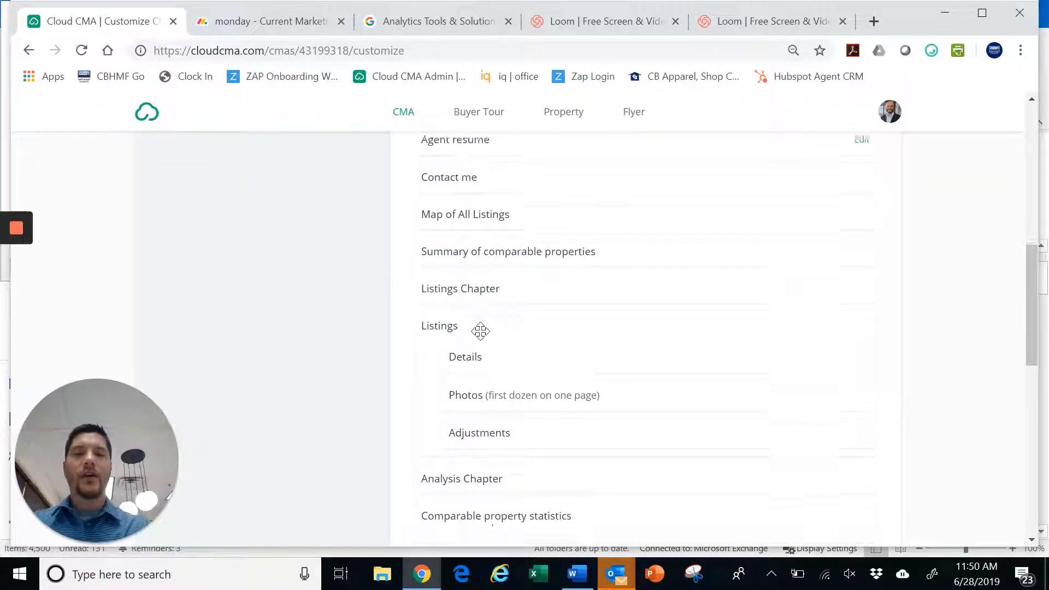
{"action": "scroll", "coordinate": [480, 331], "scroll_direction": "down", "scroll_amount": 7}
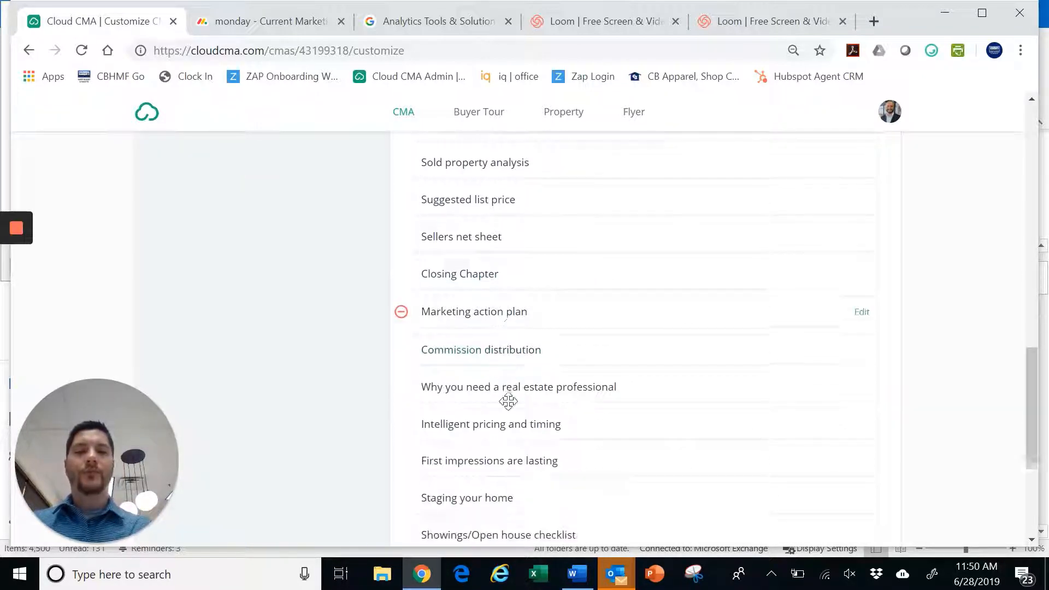
{"action": "scroll", "coordinate": [508, 401], "scroll_direction": "down", "scroll_amount": 5}
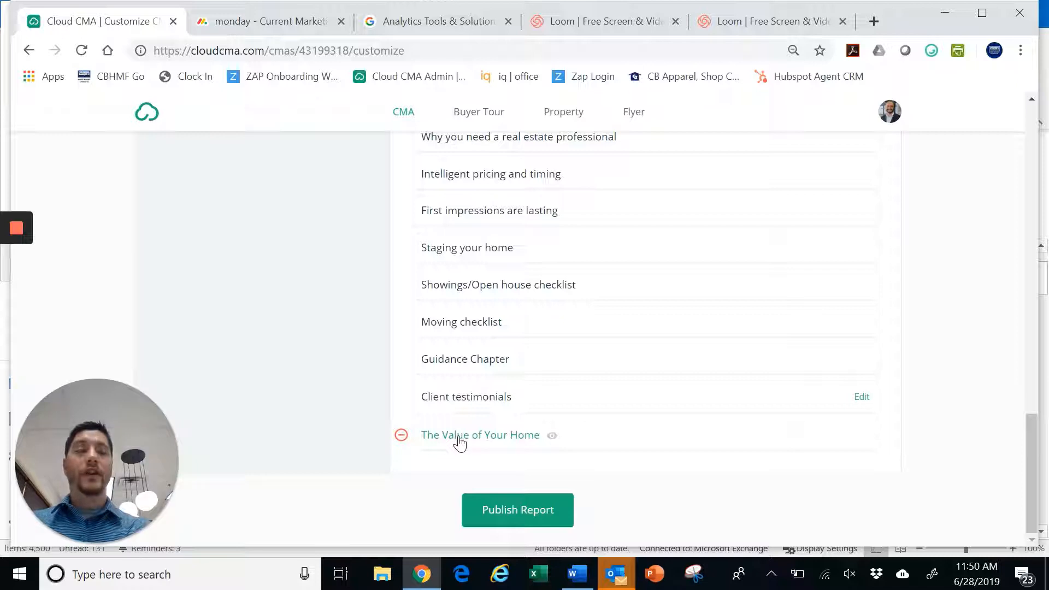
Remove the guidance and closing pages, from The Value of Your Home through Commission distribution
{"action": "left_click", "coordinate": [401, 435]}
{"action": "left_click", "coordinate": [401, 436]}
{"action": "left_click", "coordinate": [402, 436]}
{"action": "left_click", "coordinate": [401, 435]}
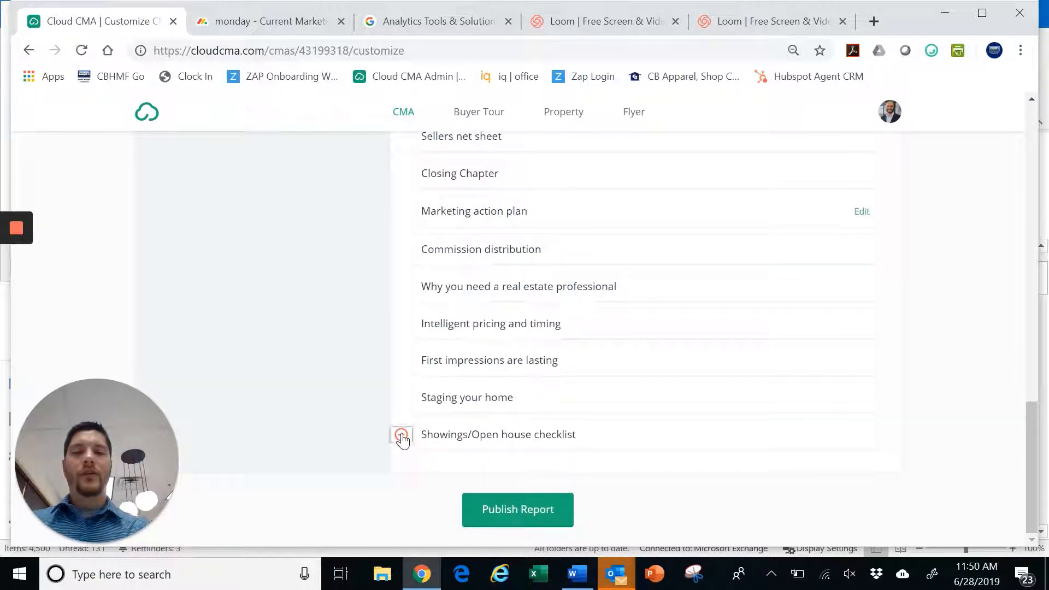
{"action": "left_click", "coordinate": [401, 436]}
{"action": "left_click", "coordinate": [401, 435]}
{"action": "left_click", "coordinate": [401, 436]}
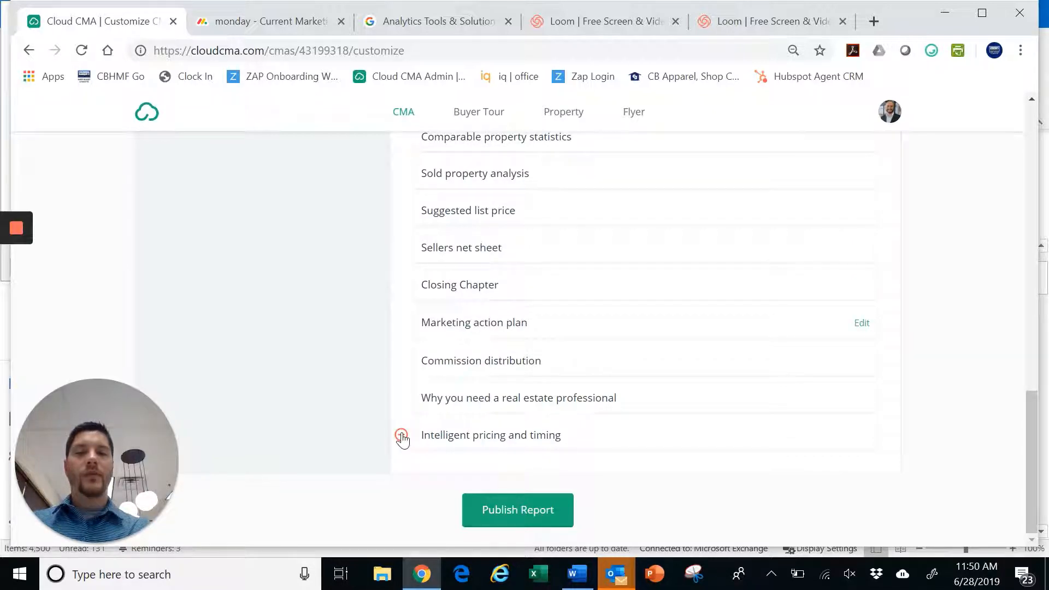
{"action": "left_click", "coordinate": [401, 436]}
{"action": "left_click", "coordinate": [402, 435]}
{"action": "left_click", "coordinate": [401, 435]}
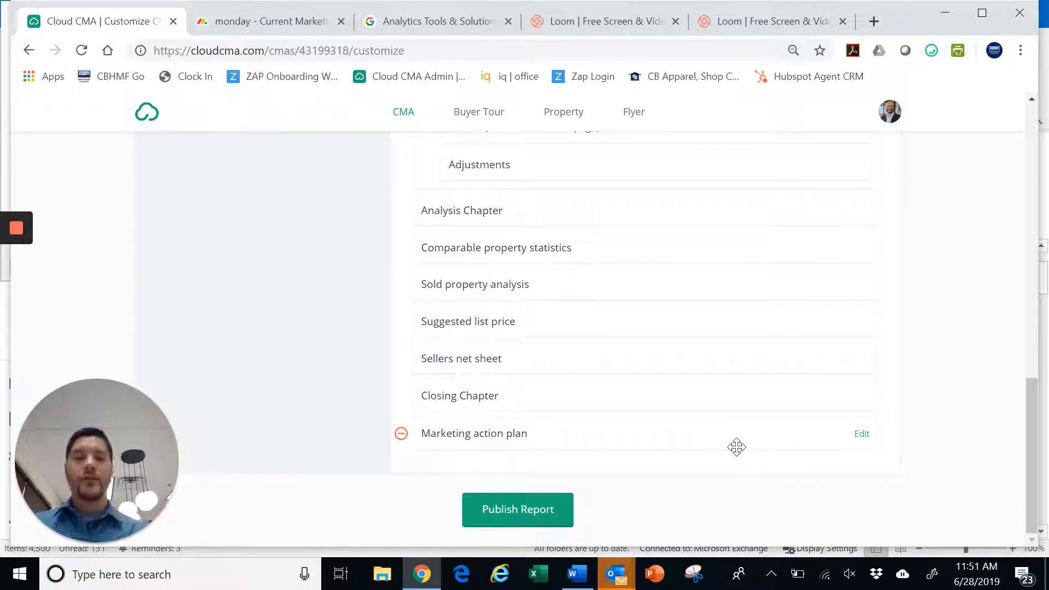
Publish the customized report
{"action": "scroll", "coordinate": [737, 447], "scroll_direction": "up", "scroll_amount": 10}
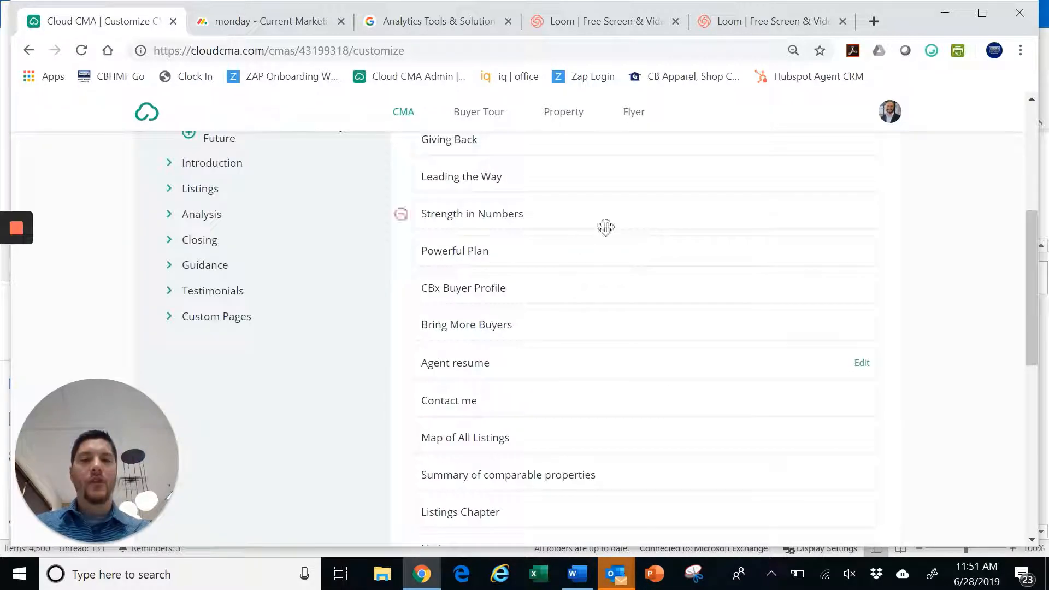
{"action": "scroll", "coordinate": [506, 371], "scroll_direction": "down", "scroll_amount": 10}
{"action": "left_click", "coordinate": [543, 517]}
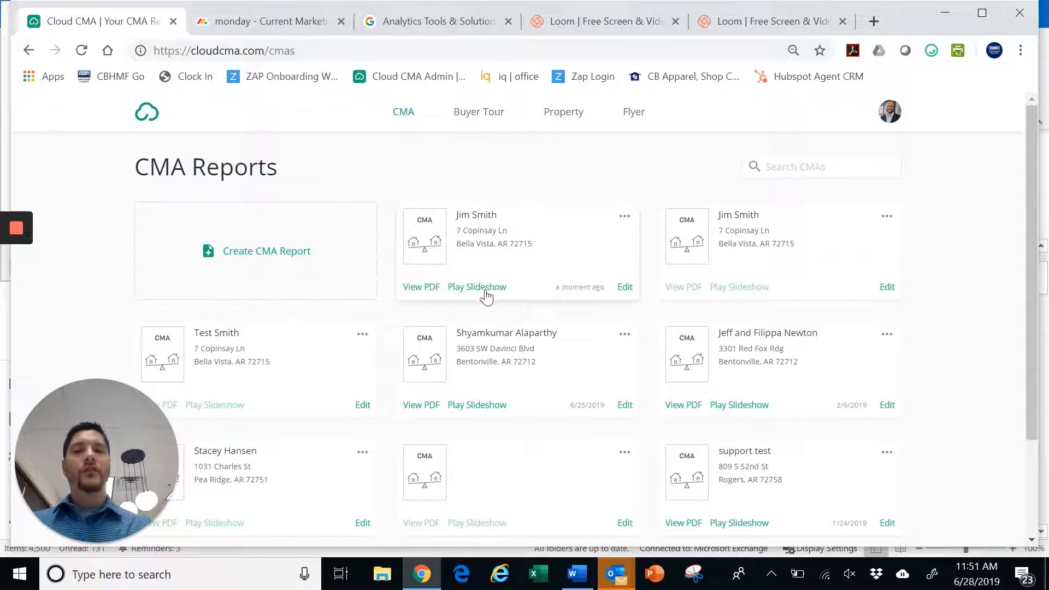
{"action": "left_click", "coordinate": [478, 294]}
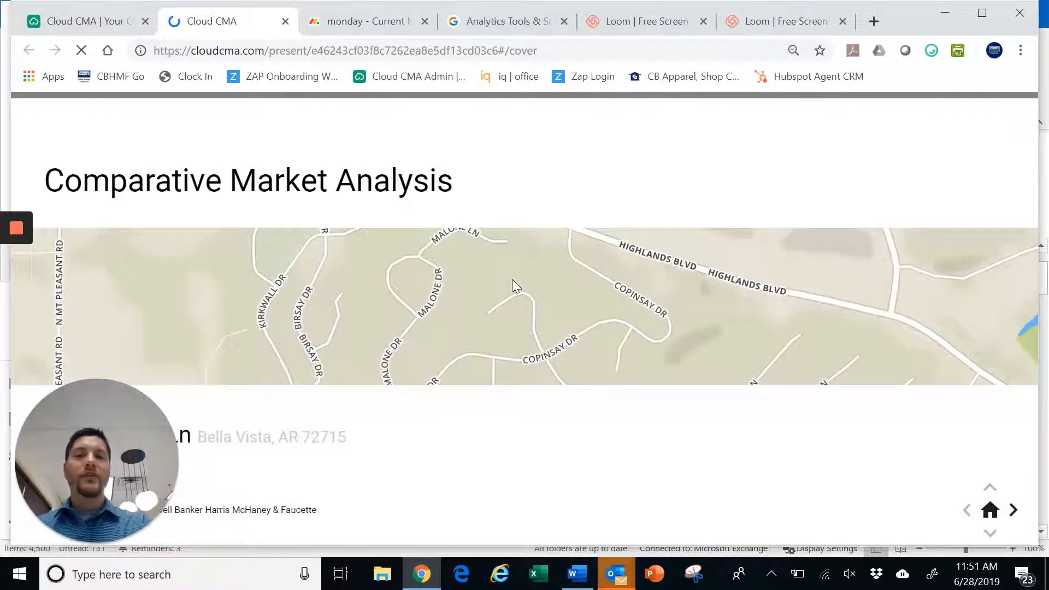
{"action": "left_click", "coordinate": [1014, 511]}
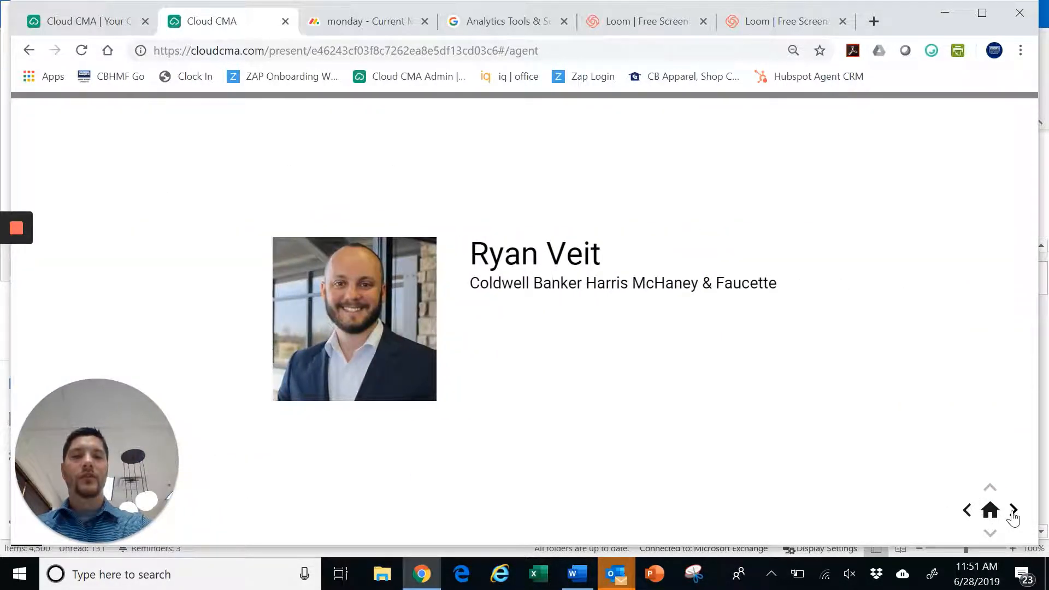
{"action": "left_click", "coordinate": [1013, 511]}
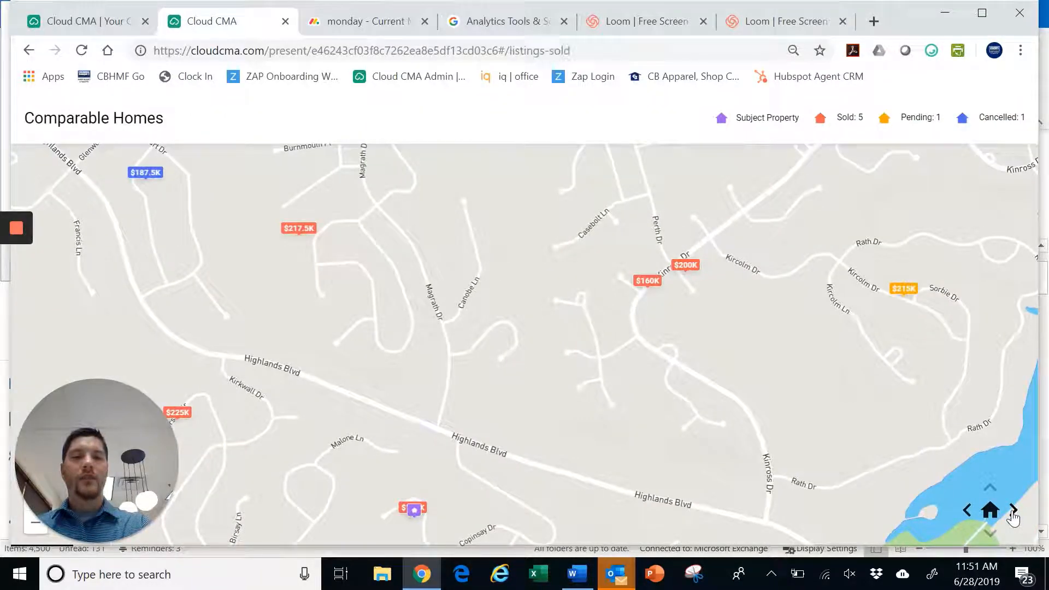
{"action": "left_click", "coordinate": [1013, 511]}
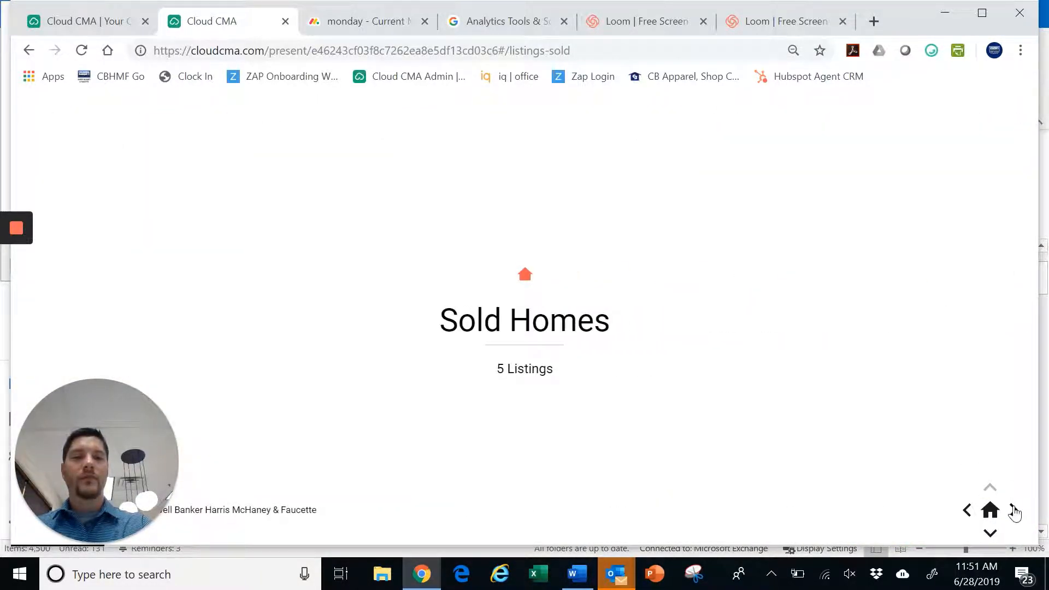
{"action": "left_click", "coordinate": [1013, 511]}
{"action": "left_click", "coordinate": [1013, 511]}
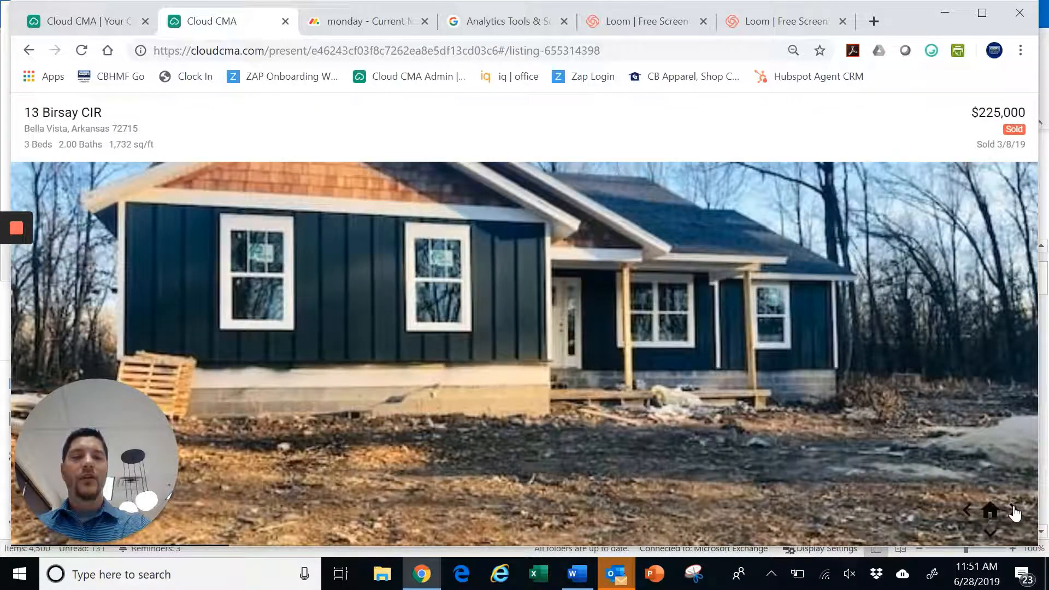
{"action": "left_click", "coordinate": [1014, 511]}
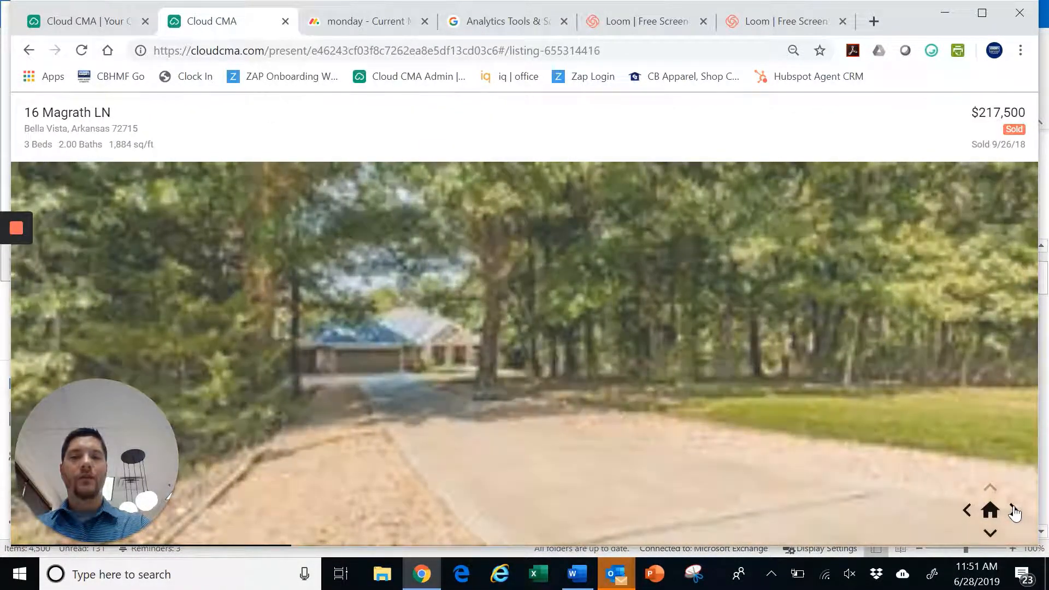
{"action": "left_click", "coordinate": [1014, 511]}
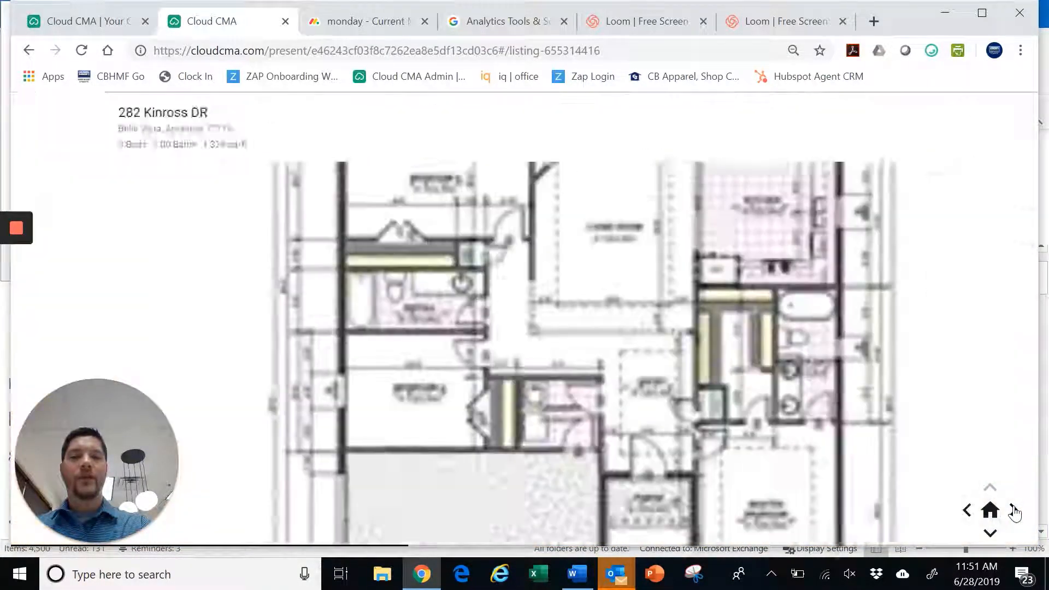
{"action": "left_click", "coordinate": [1013, 510]}
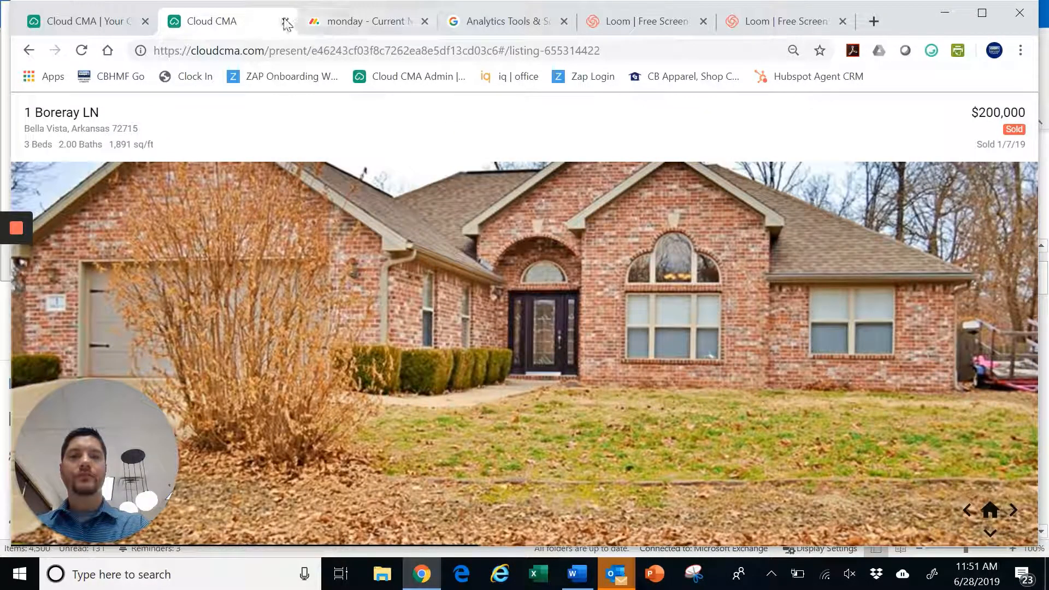
{"action": "left_click", "coordinate": [285, 21]}
{"action": "left_click", "coordinate": [422, 289]}
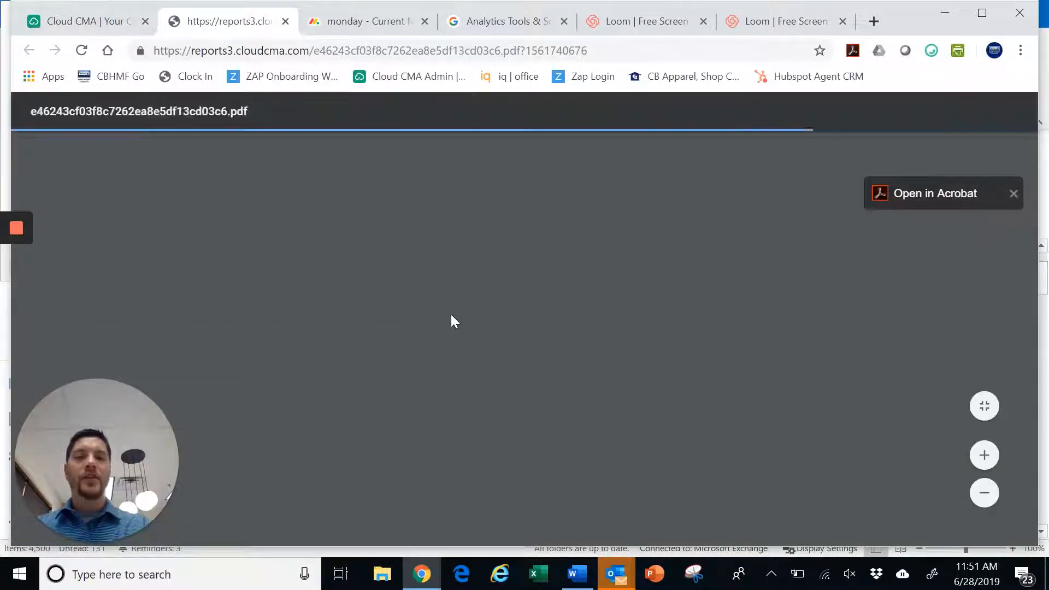
Scroll through all 20 PDF pages, including the Comparable Properties pages, then return to the cover
{"action": "scroll", "coordinate": [480, 299], "scroll_direction": "down", "scroll_amount": 9}
{"action": "scroll", "coordinate": [617, 320], "scroll_direction": "down", "scroll_amount": 10}
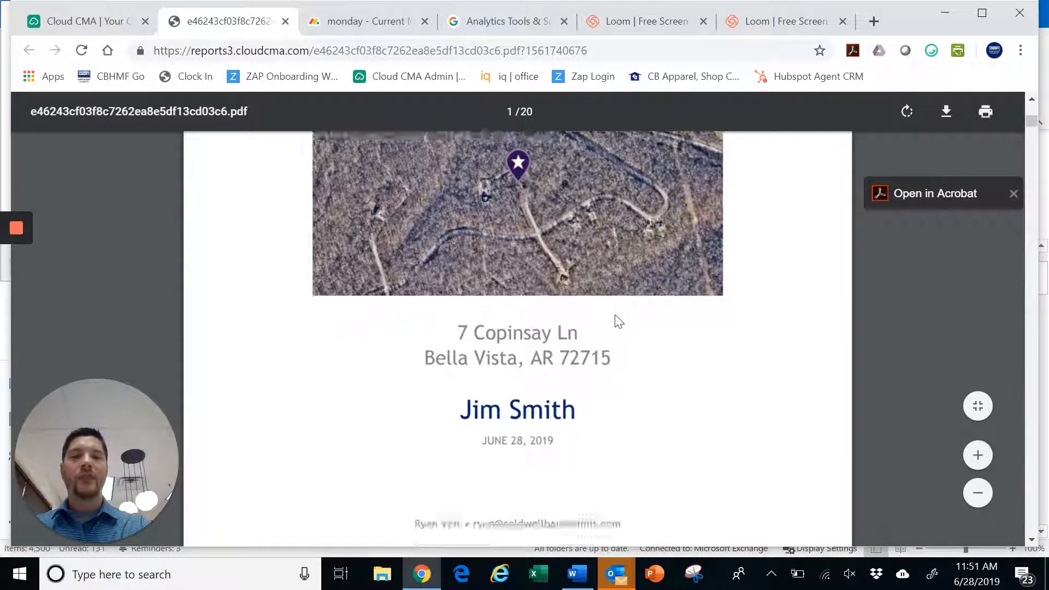
{"action": "scroll", "coordinate": [617, 321], "scroll_direction": "down", "scroll_amount": 12}
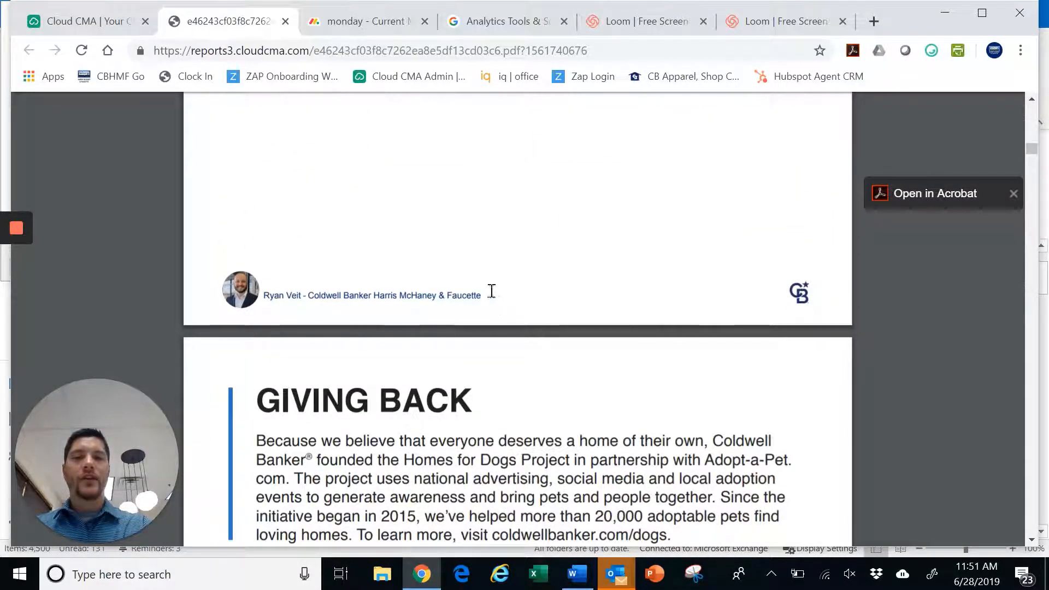
{"action": "scroll", "coordinate": [634, 319], "scroll_direction": "down", "scroll_amount": 15}
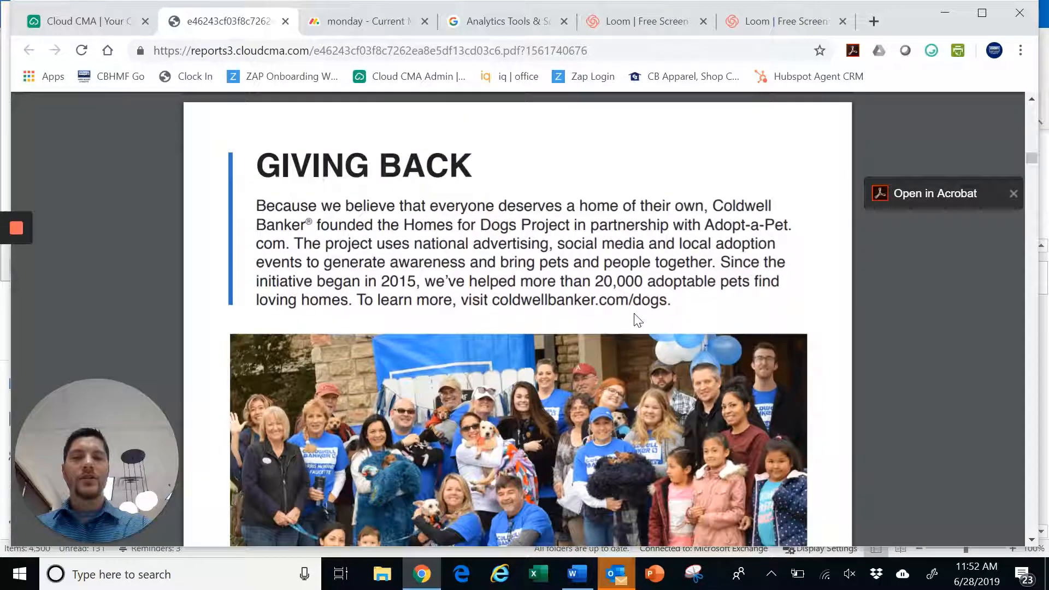
{"action": "scroll", "coordinate": [636, 319], "scroll_direction": "down", "scroll_amount": 8}
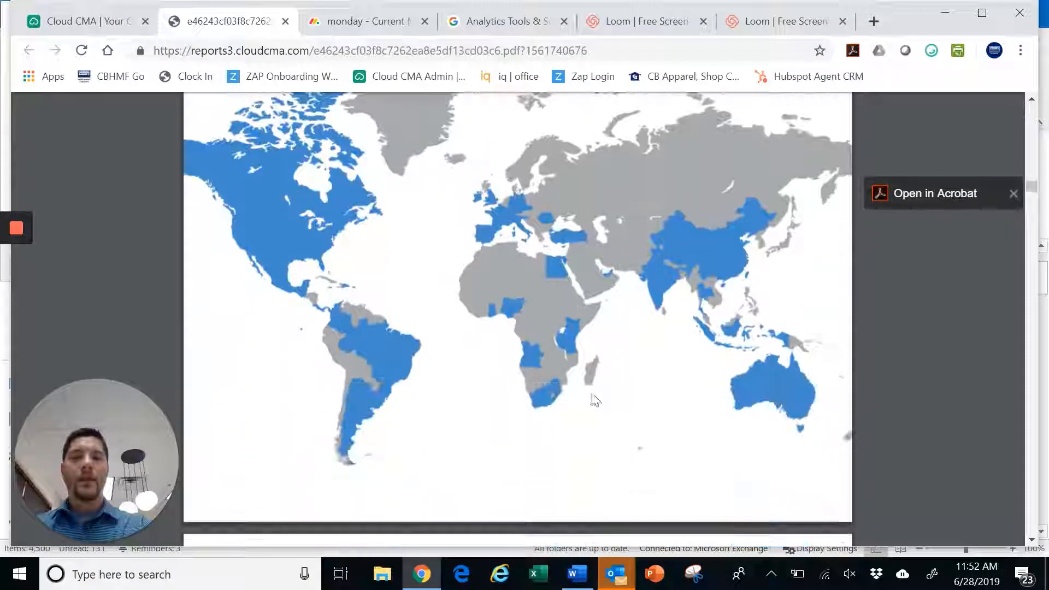
{"action": "scroll", "coordinate": [417, 377], "scroll_direction": "down", "scroll_amount": 10}
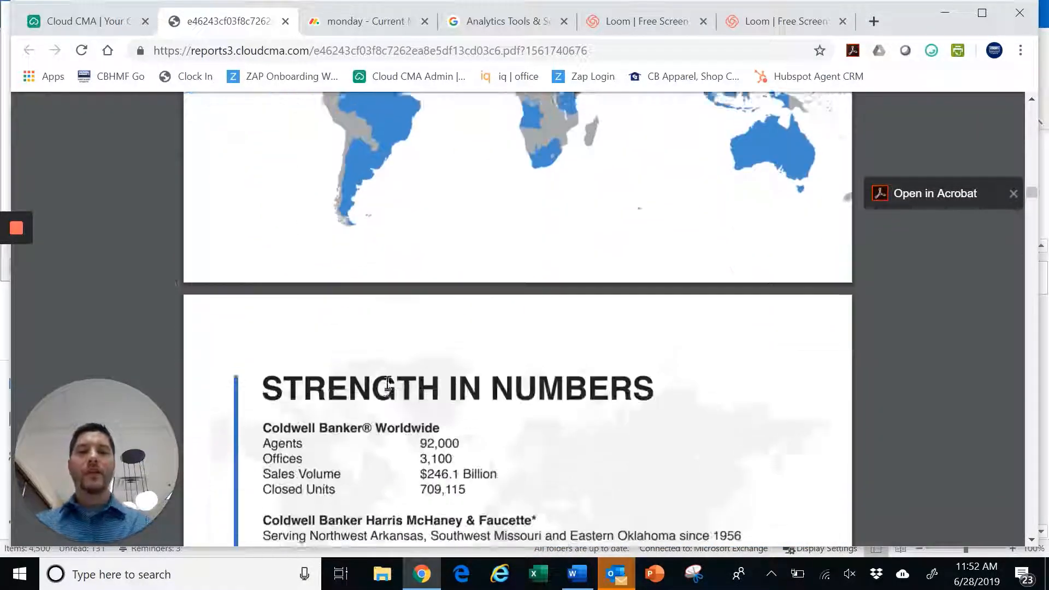
{"action": "scroll", "coordinate": [423, 386], "scroll_direction": "down", "scroll_amount": 10}
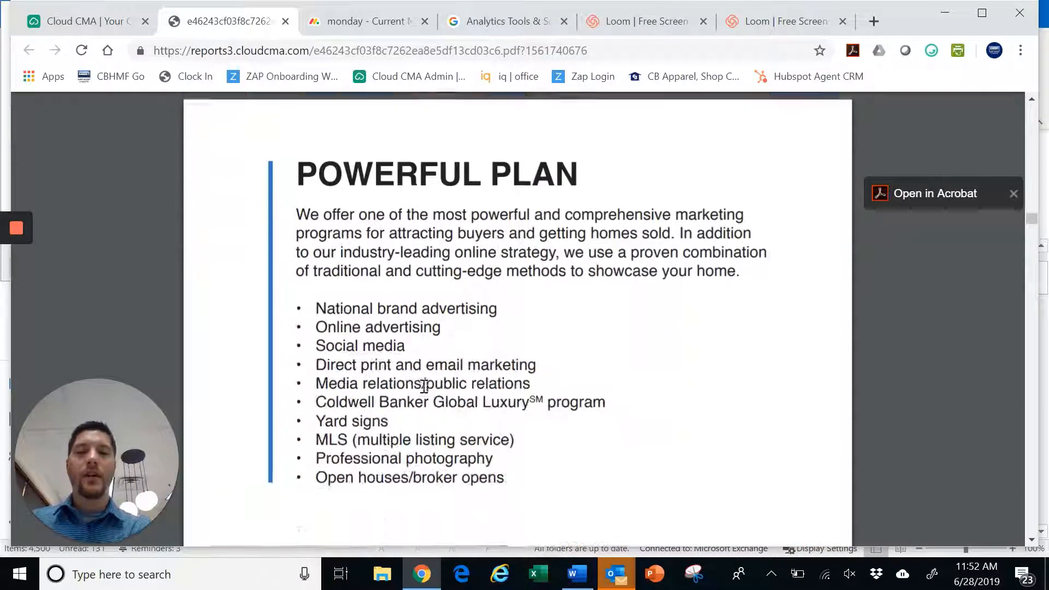
{"action": "scroll", "coordinate": [426, 389], "scroll_direction": "down", "scroll_amount": 6}
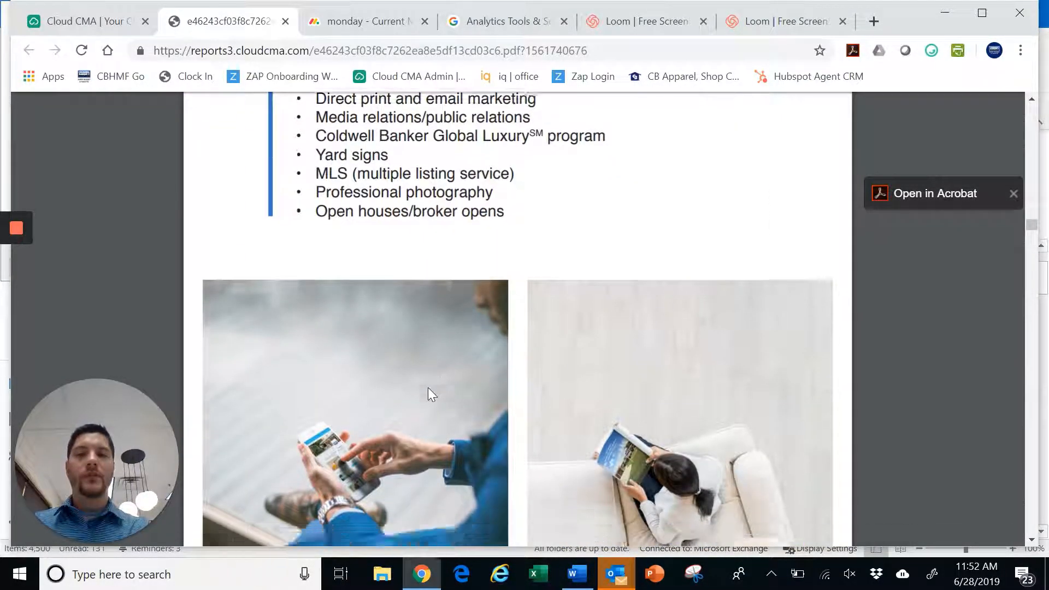
{"action": "scroll", "coordinate": [491, 306], "scroll_direction": "down", "scroll_amount": 5}
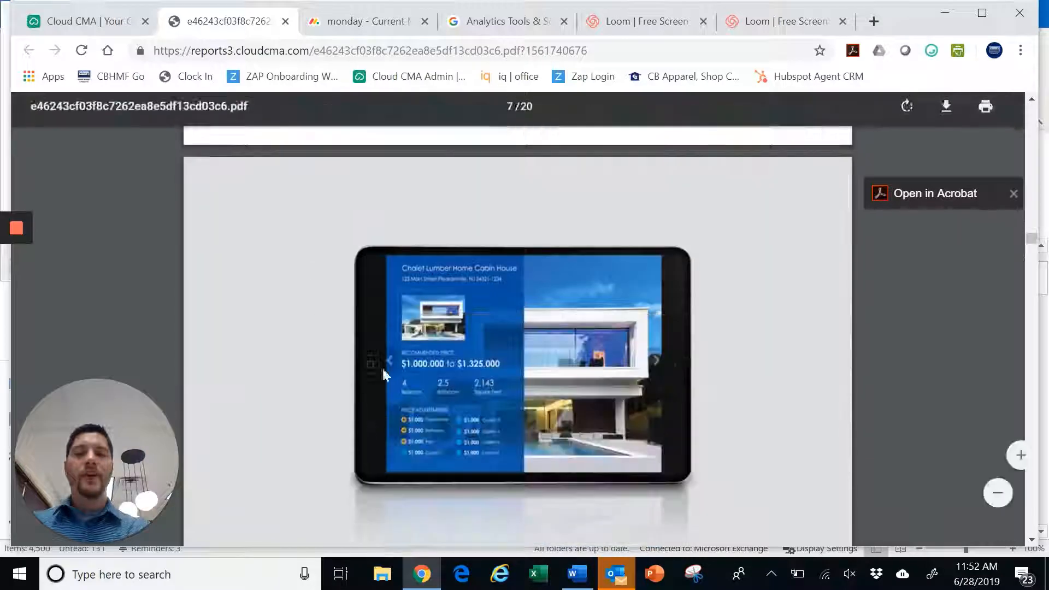
{"action": "scroll", "coordinate": [491, 365], "scroll_direction": "down", "scroll_amount": 5}
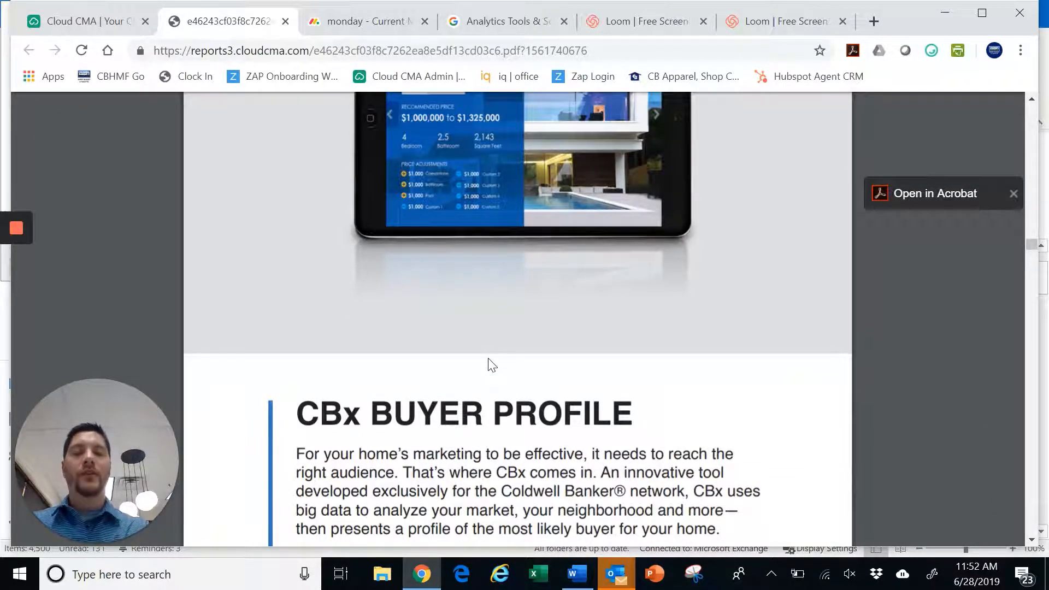
{"action": "scroll", "coordinate": [491, 365], "scroll_direction": "down", "scroll_amount": 10}
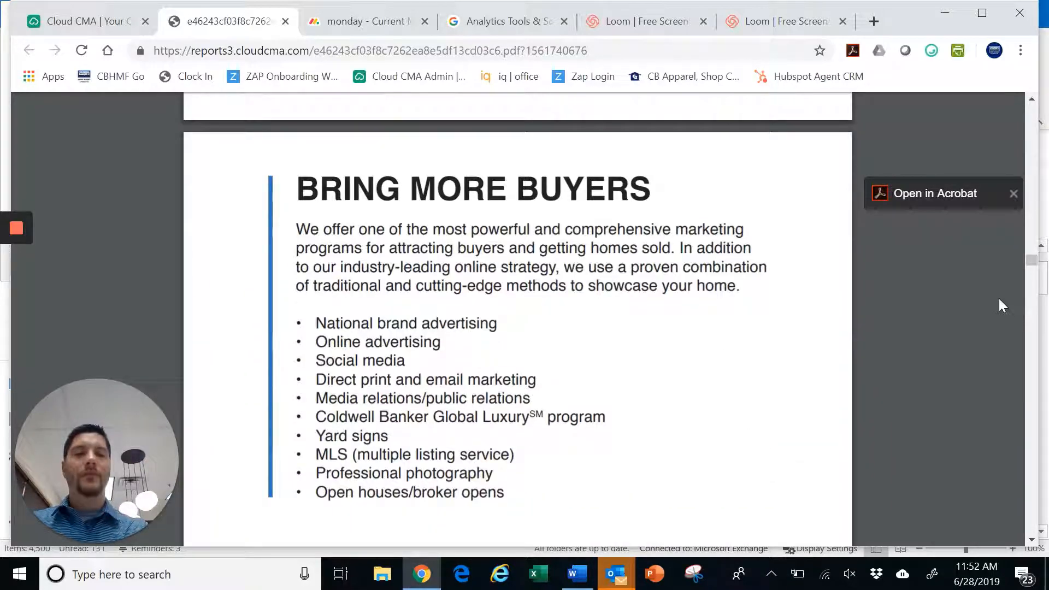
{"action": "left_click_drag", "start_coordinate": [1032, 266], "coordinate": [1032, 103]}
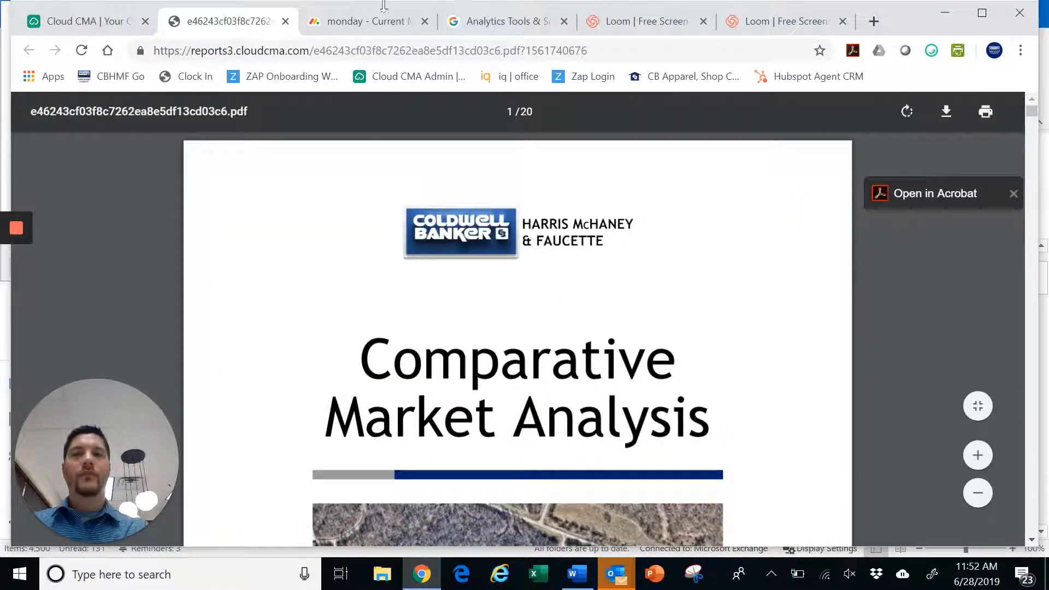
{"action": "left_click", "coordinate": [285, 21]}
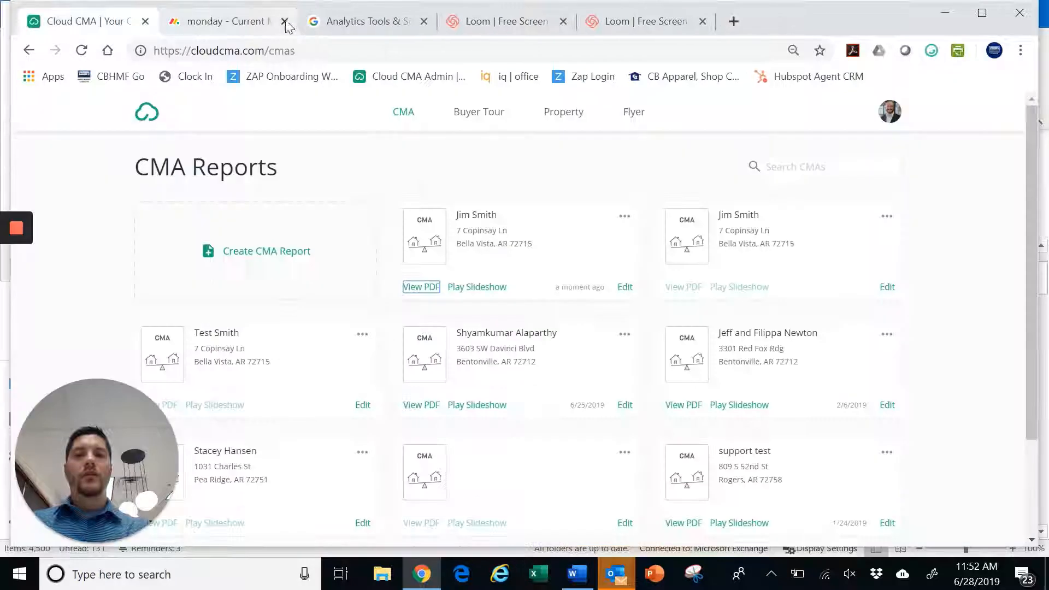
{"action": "left_click", "coordinate": [624, 218]}
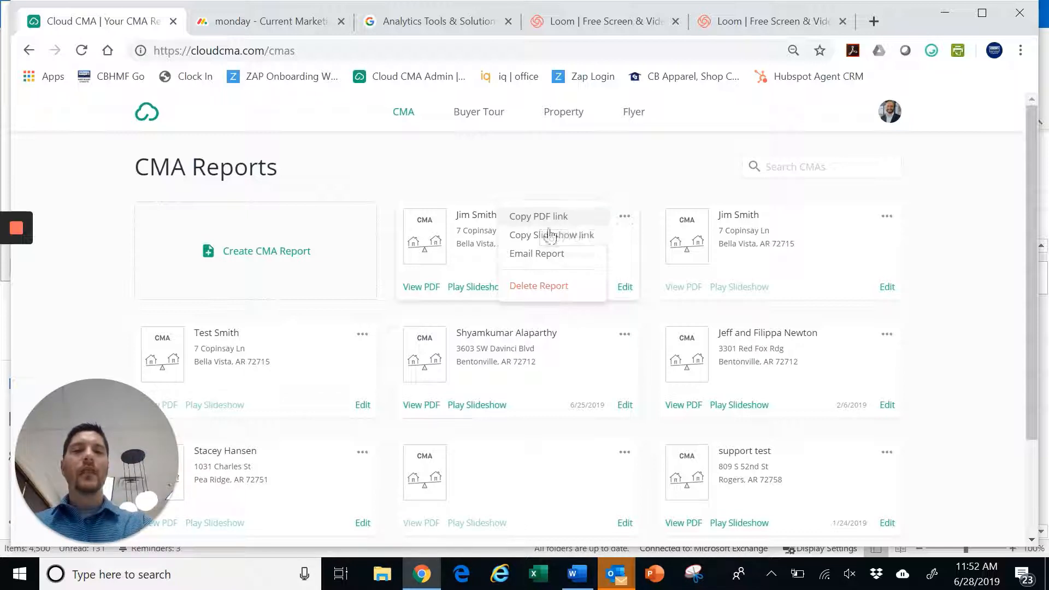
Start emailing the report and enter the colleague's e-mail address as the recipient
{"action": "left_click", "coordinate": [558, 260]}
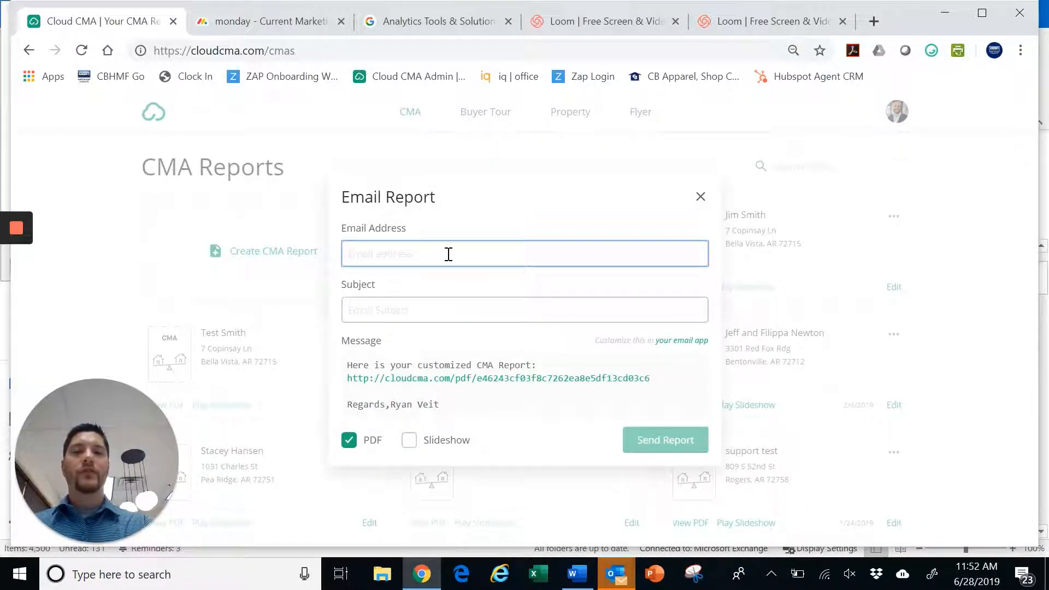
{"action": "type", "text": "asd"}
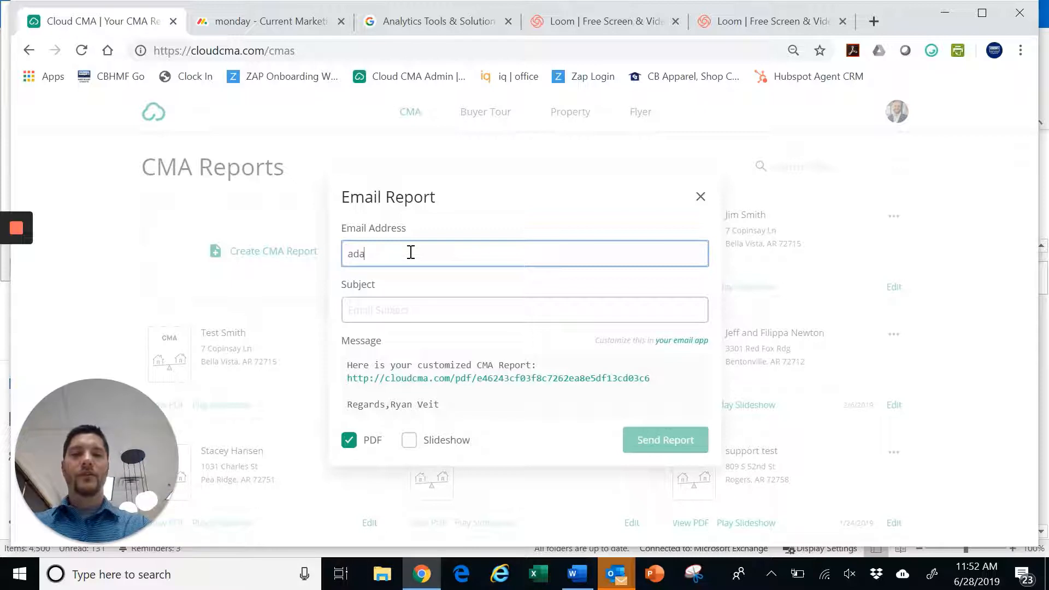
{"action": "key", "text": "BackSpace"}
{"action": "key", "text": "BackSpace"}
{"action": "type", "text": "m"}
{"action": "key", "text": "BackSpace"}
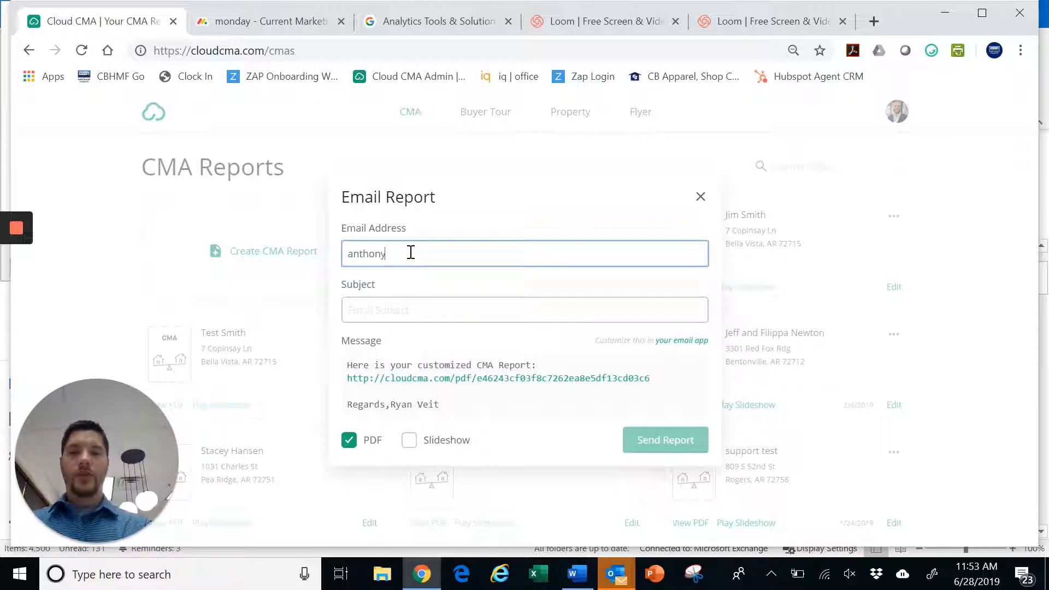
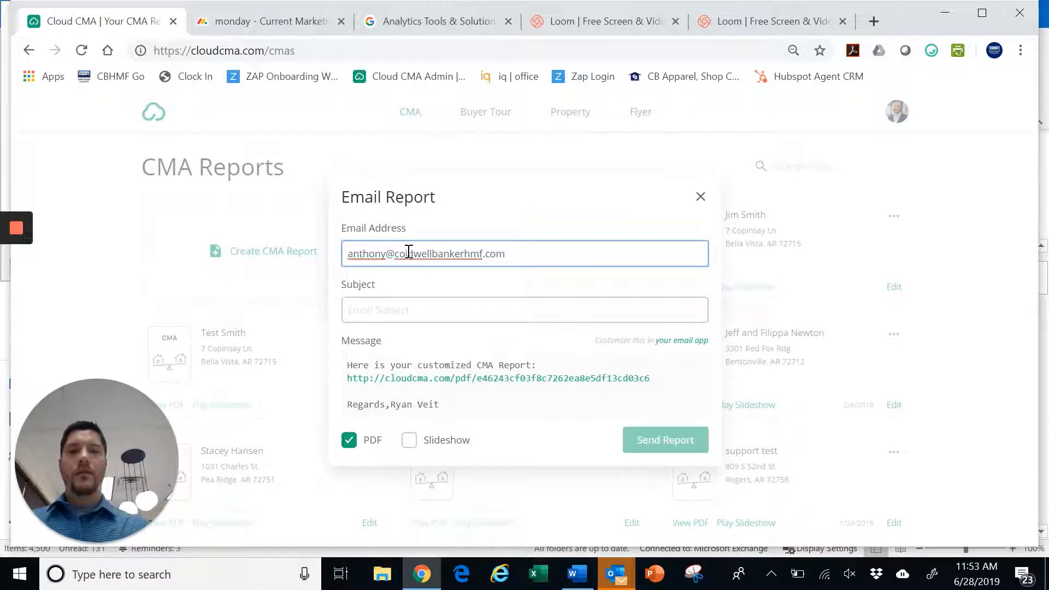
Send it with subject CMA and the slideshow link included, then clear the extra second recipient
{"action": "left_click", "coordinate": [415, 307]}
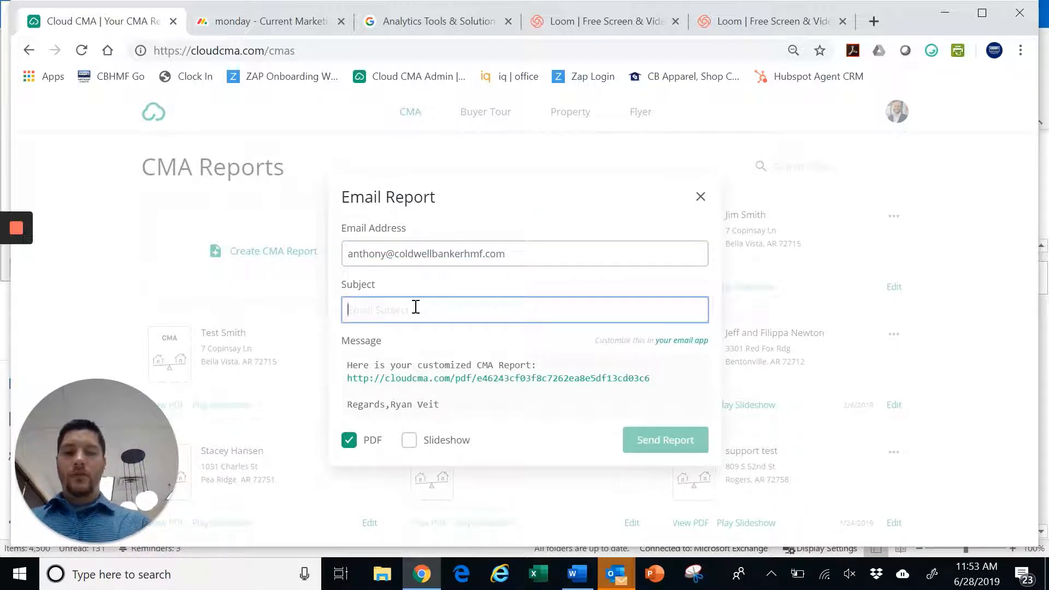
{"action": "type", "text": "CMA"}
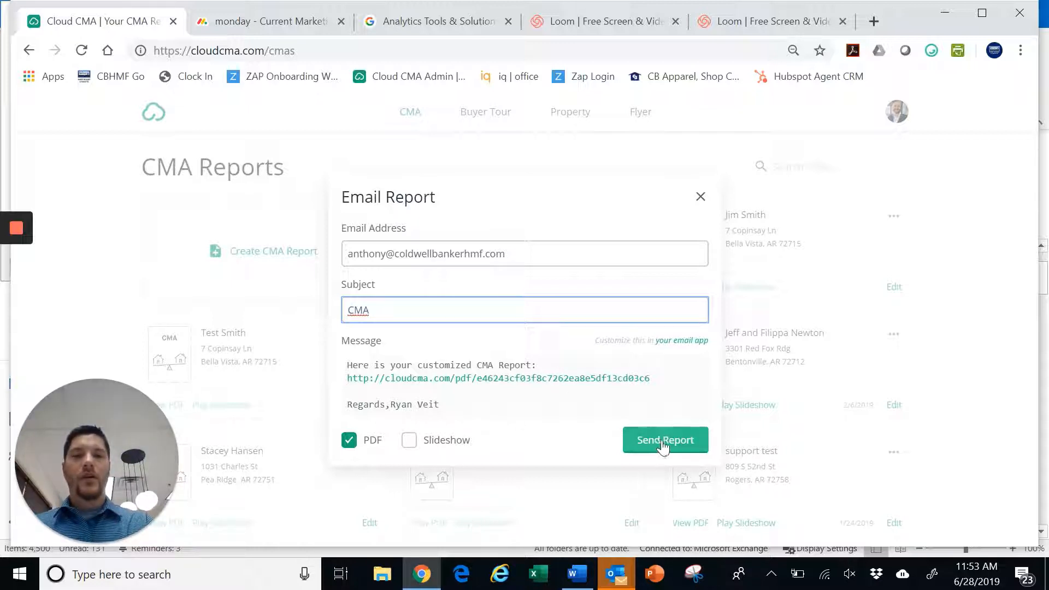
{"action": "left_click", "coordinate": [410, 441]}
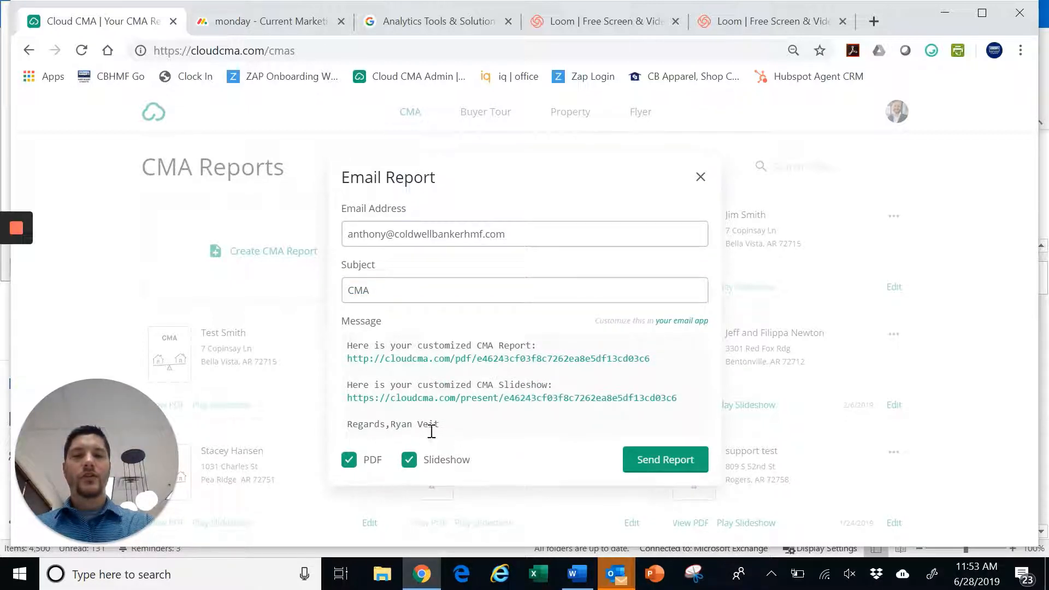
{"action": "left_click", "coordinate": [645, 460]}
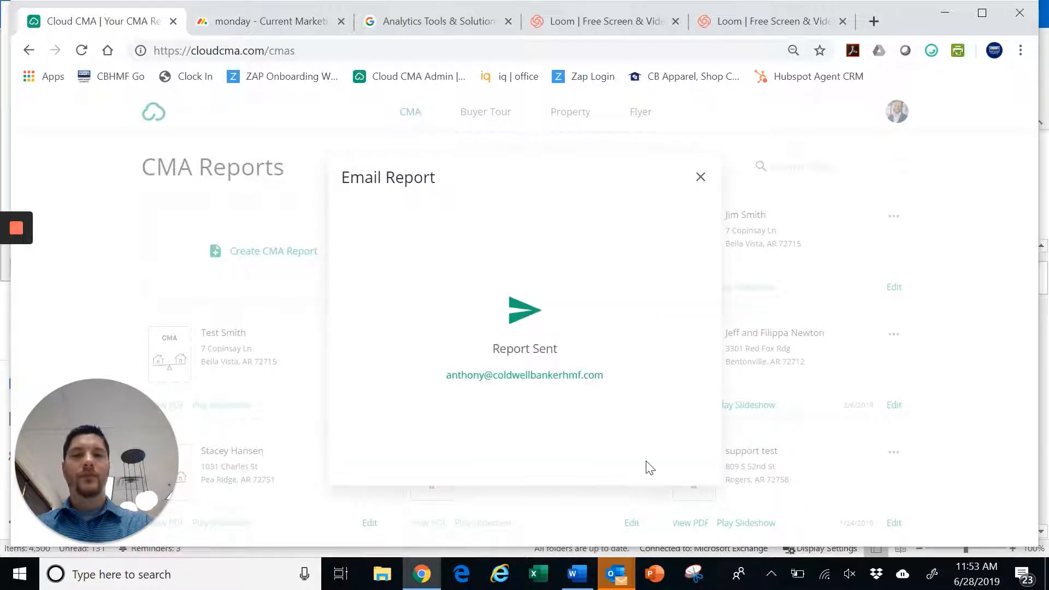
{"action": "left_click_drag", "start_coordinate": [653, 235], "coordinate": [510, 239]}
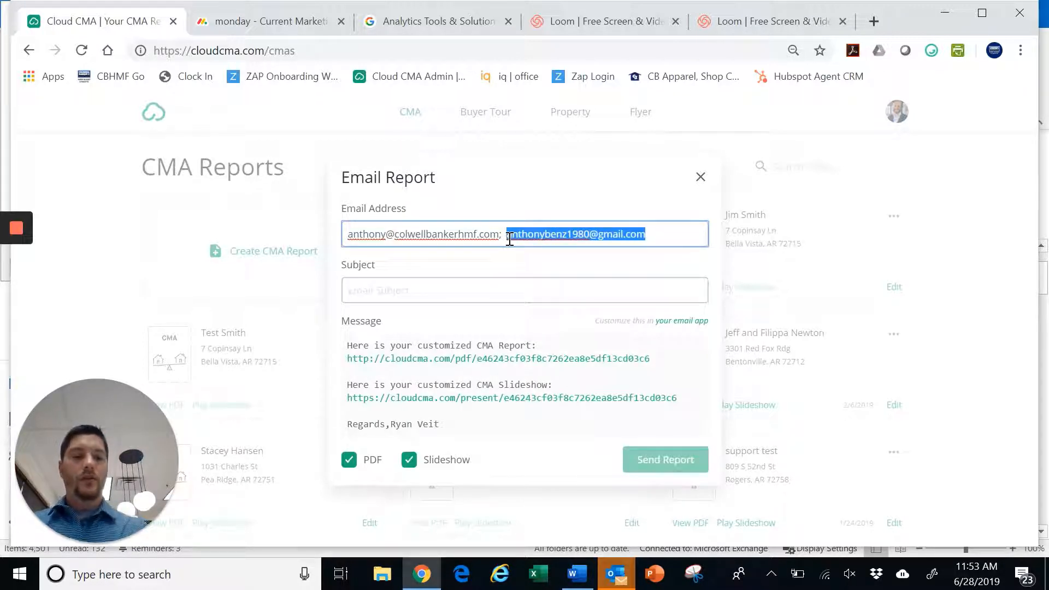
{"action": "key", "text": "BackSpace"}
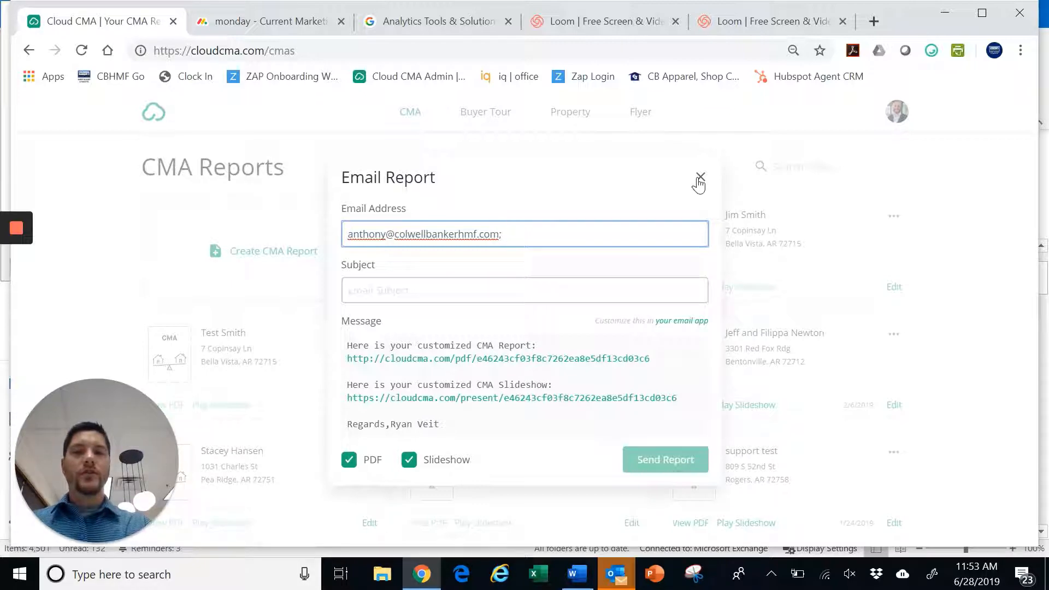